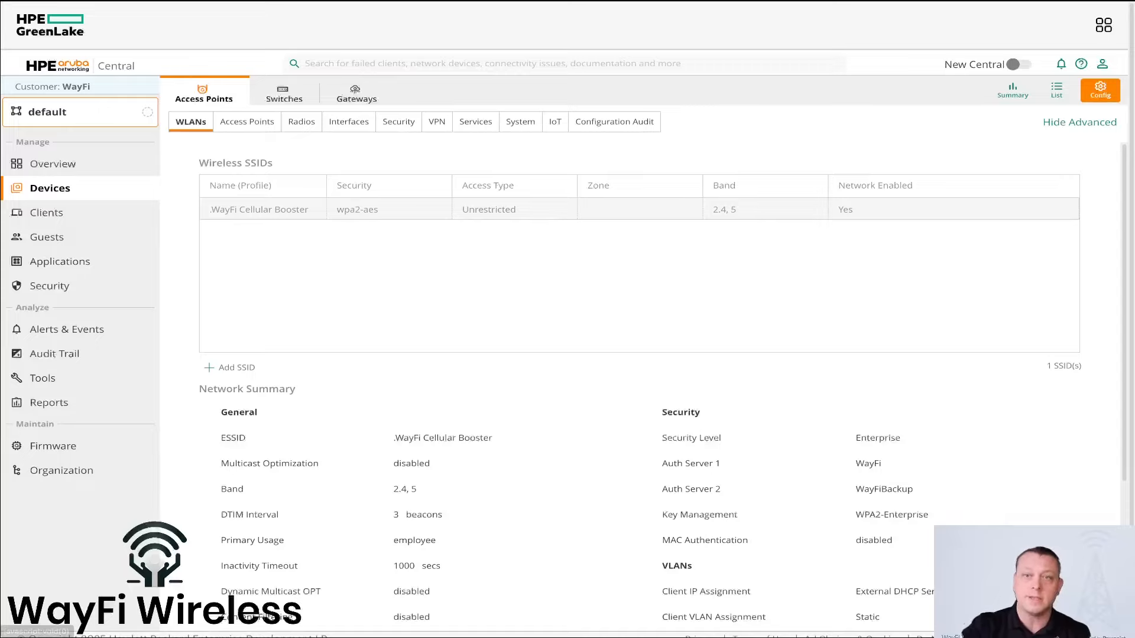
# Step: Open the .WayFi Cellular Booster SSID for editing and expand its advanced Broadcast/Multicast settings
pyautogui.click(942, 217)
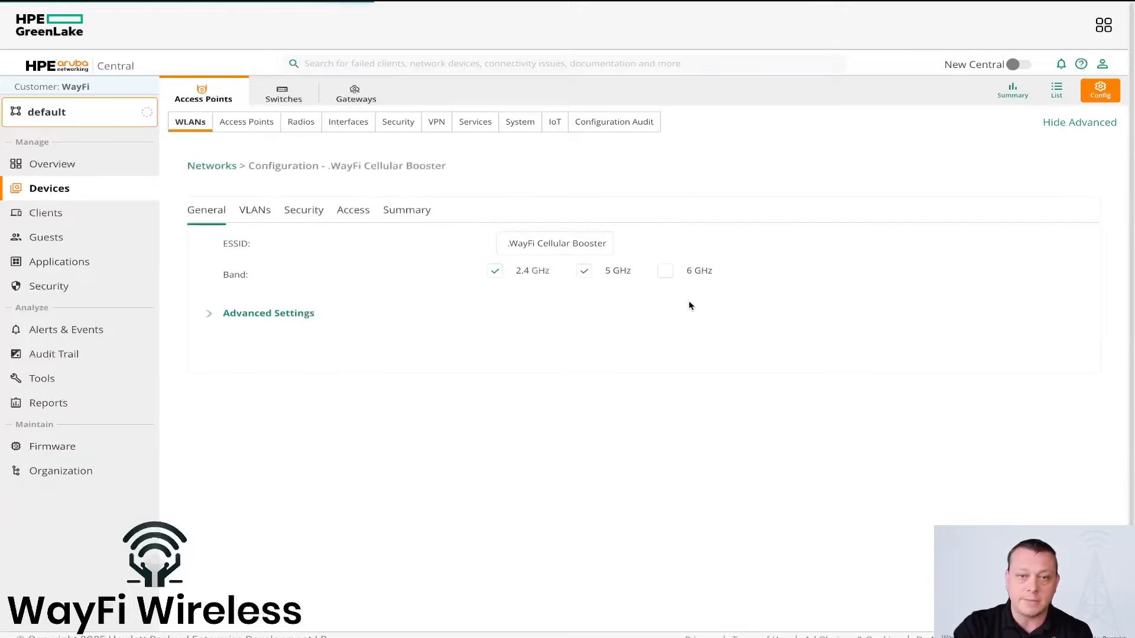
pyautogui.click(293, 317)
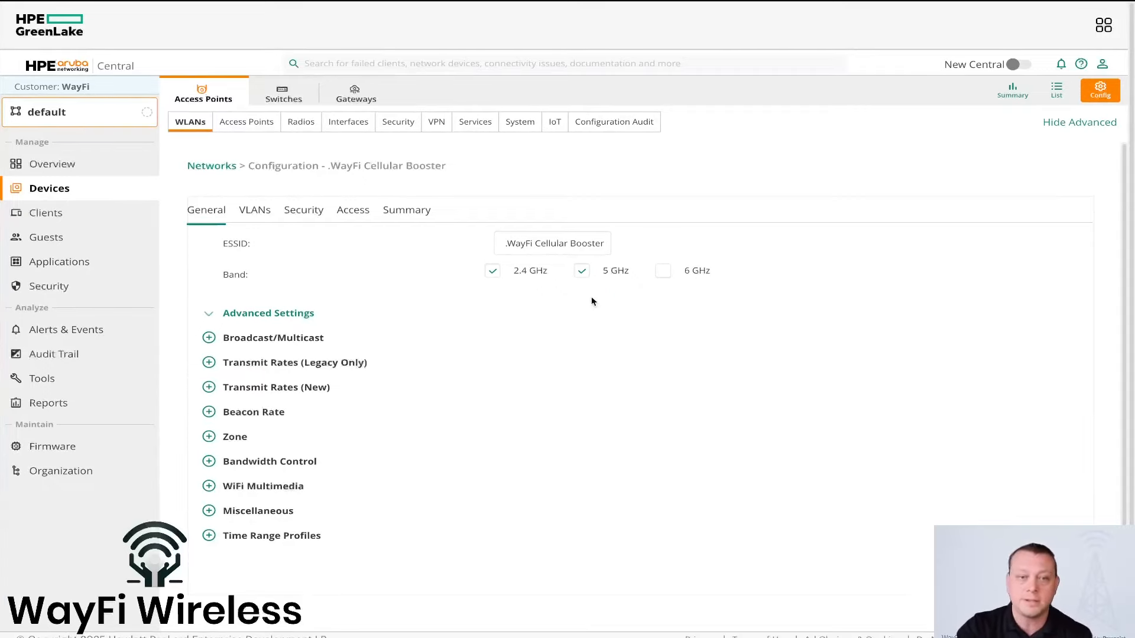
pyautogui.click(317, 338)
pyautogui.scroll(-1, 456, 357)
pyautogui.scroll(-2, 457, 358)
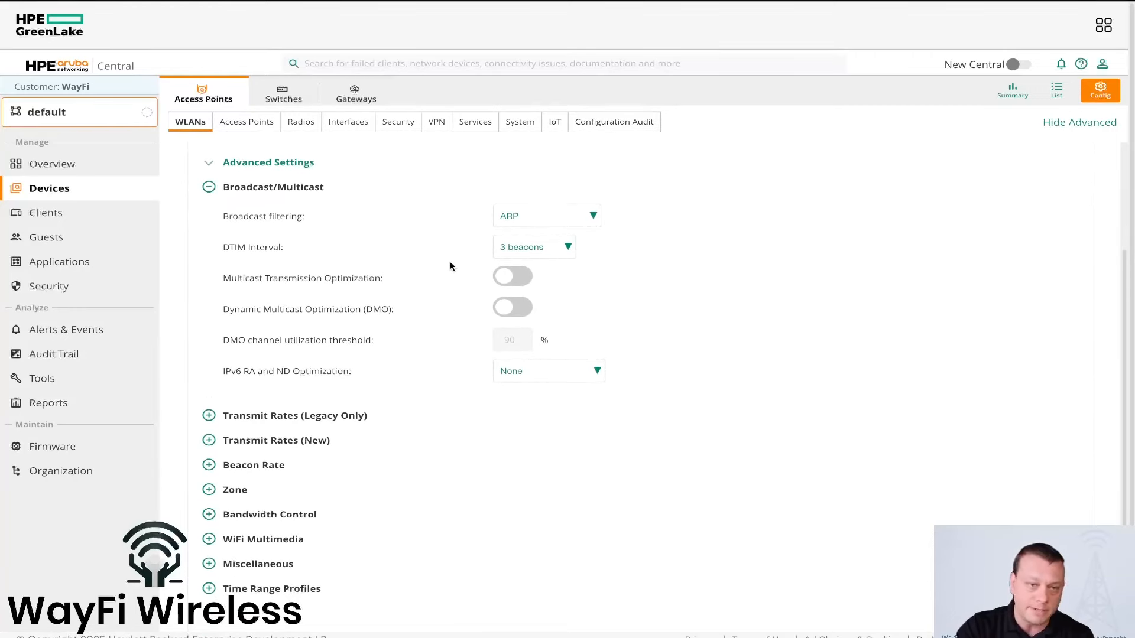
pyautogui.scroll(-1, 449, 266)
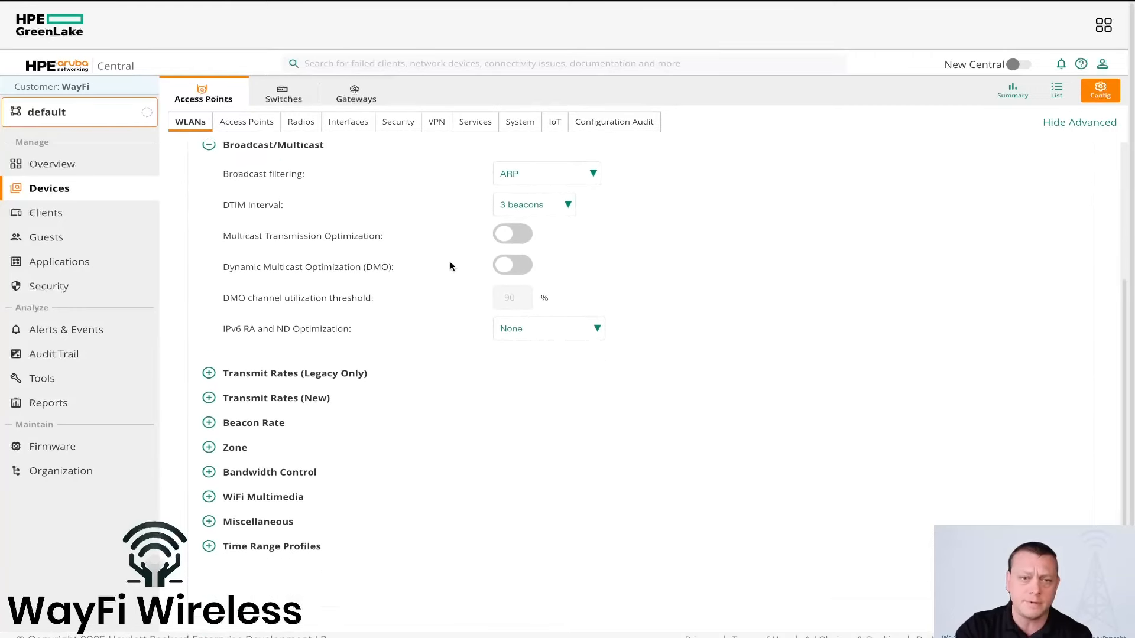
# Step: Examine the SSID's legacy and new transmit rates, beacon rate and zone settings
pyautogui.click(293, 366)
pyautogui.scroll(-1, 340, 375)
pyautogui.click(266, 381)
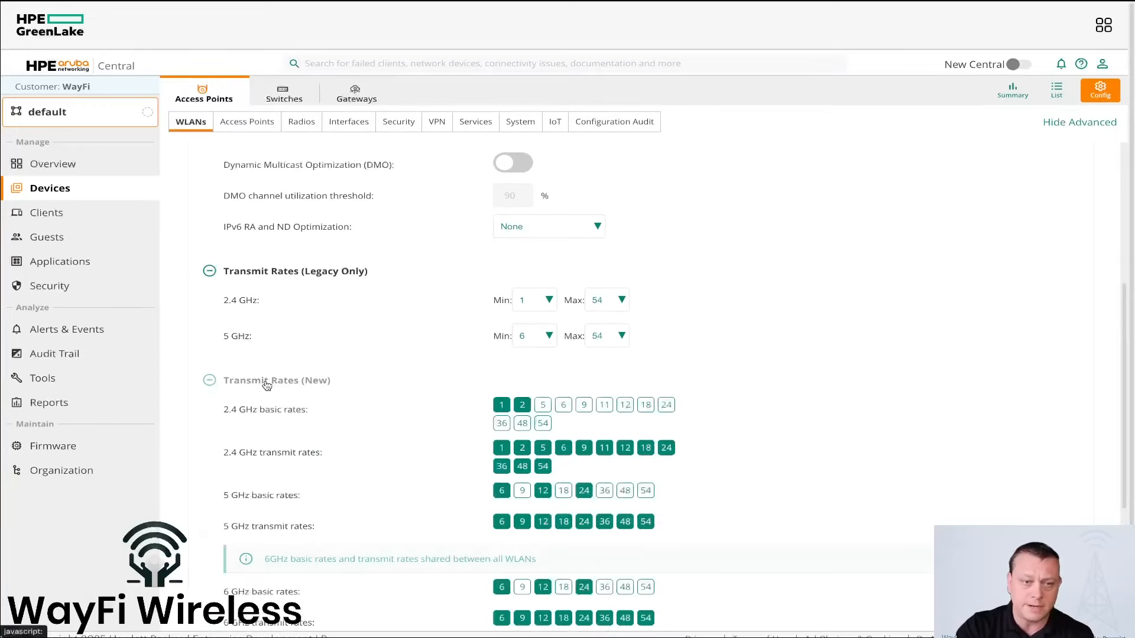
pyautogui.scroll(-3, 295, 385)
pyautogui.click(255, 405)
pyautogui.scroll(-3, 304, 424)
pyautogui.click(235, 429)
pyautogui.scroll(-1, 349, 425)
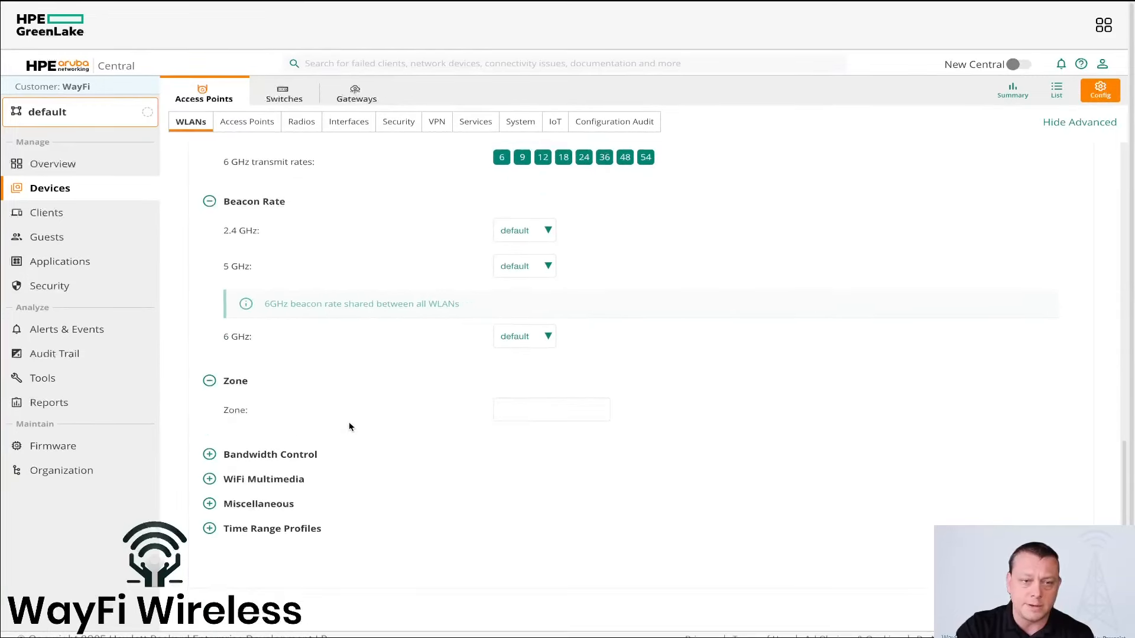
# Step: Examine the SSID's Bandwidth Control and WiFi Multimedia settings
pyautogui.click(310, 455)
pyautogui.scroll(-4, 374, 460)
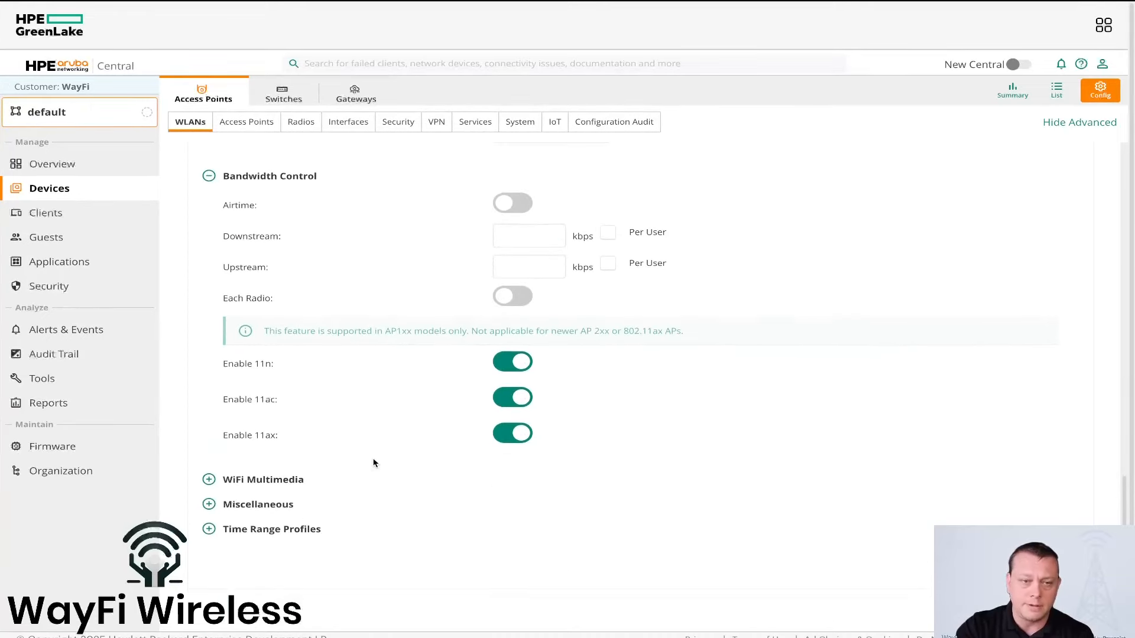
pyautogui.click(278, 481)
pyautogui.scroll(-4, 324, 494)
pyautogui.scroll(-1, 325, 495)
# Step: Examine the SSID's Miscellaneous settings and Time Range Profiles
pyautogui.click(255, 506)
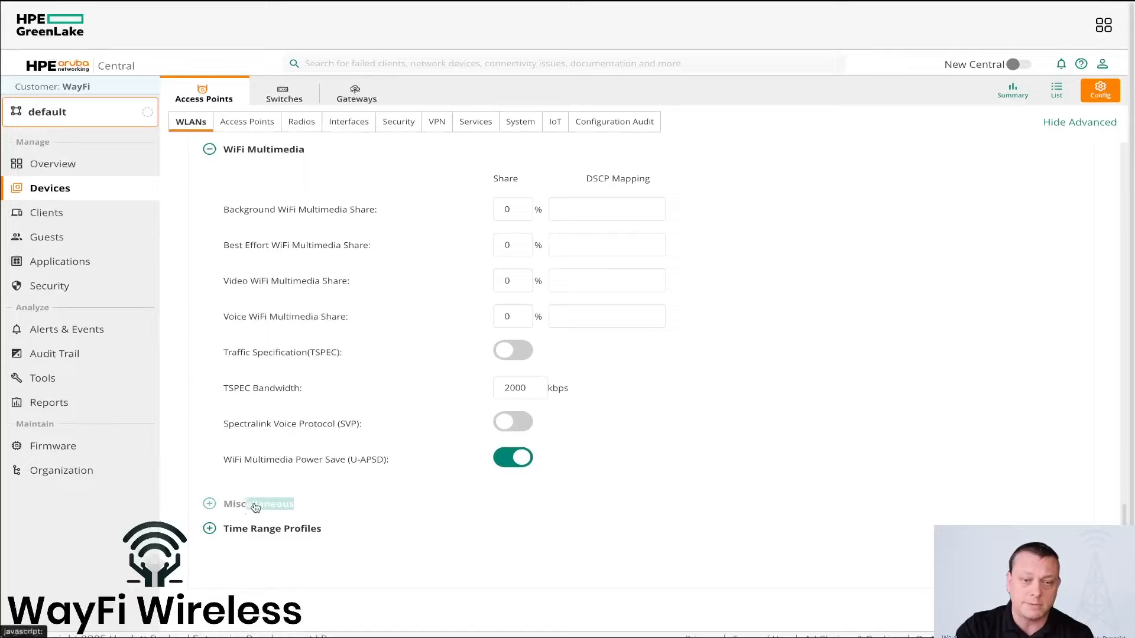
pyautogui.scroll(-5, 347, 496)
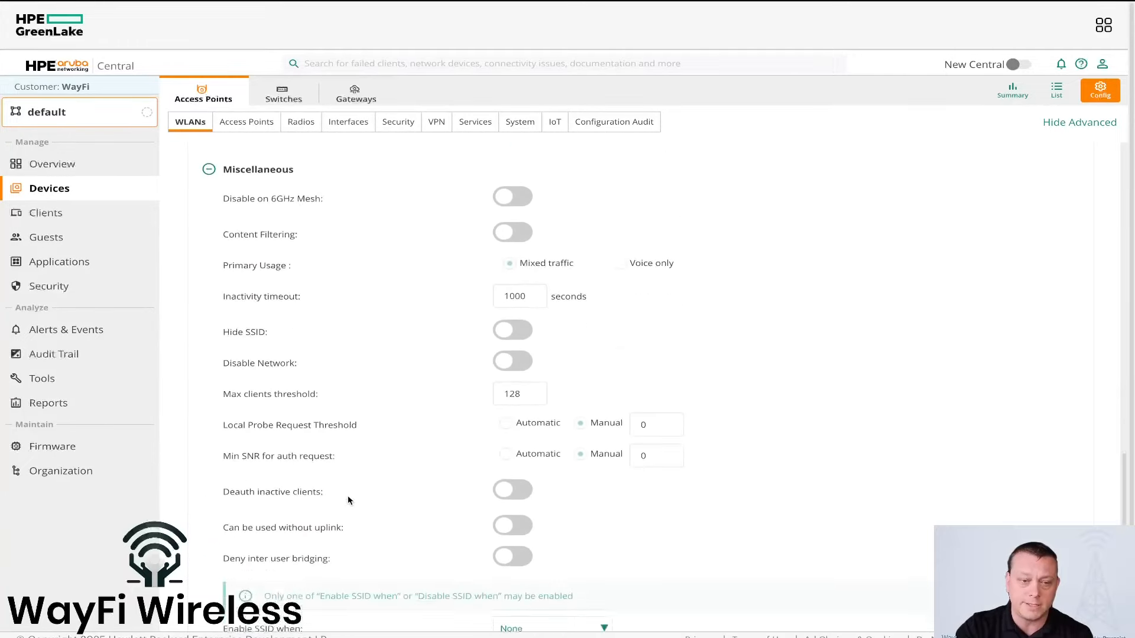
pyautogui.scroll(-8, 347, 499)
pyautogui.click(299, 528)
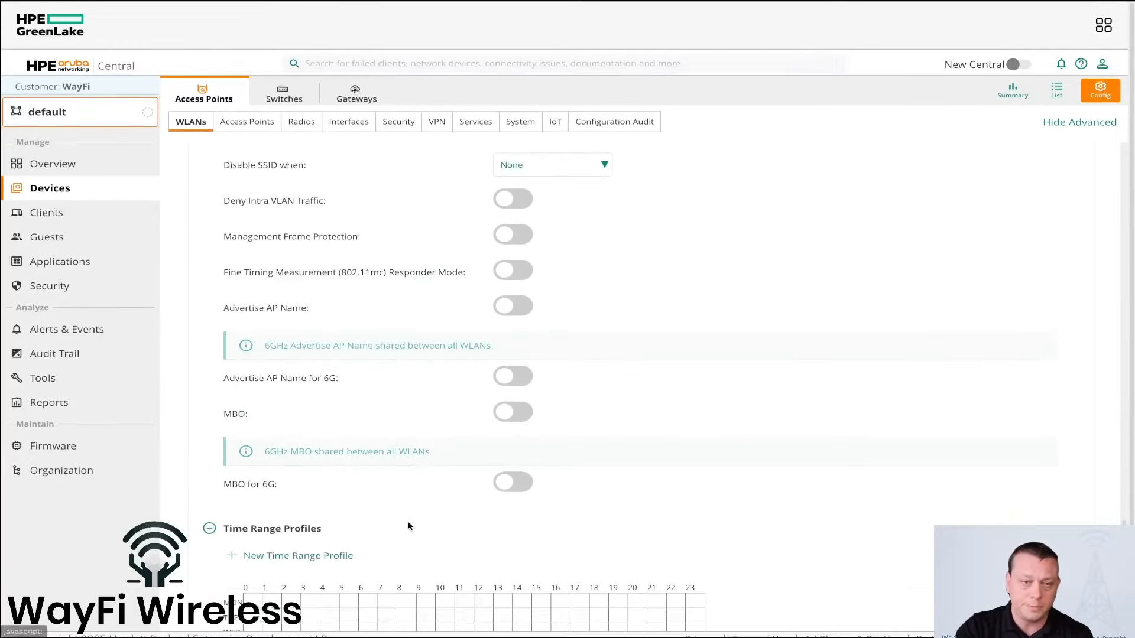
pyautogui.scroll(-3, 408, 525)
pyautogui.scroll(20, 408, 526)
pyautogui.scroll(2, 406, 521)
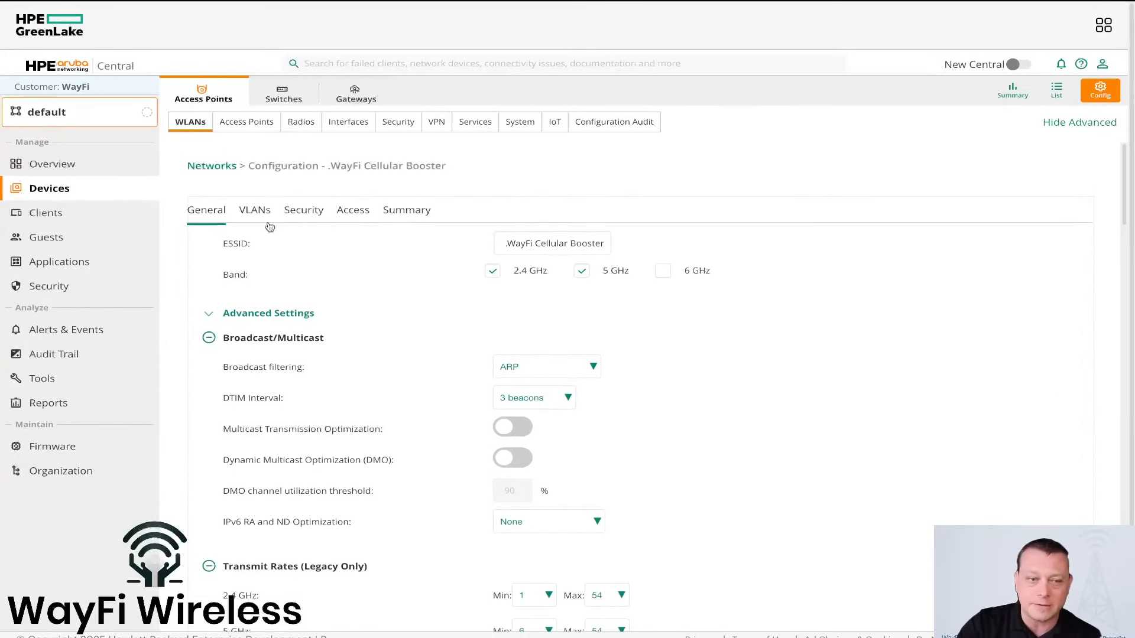
# Step: Check the SSID's client IP and VLAN assignment, and show its security settings with the advanced options expanded
pyautogui.click(258, 214)
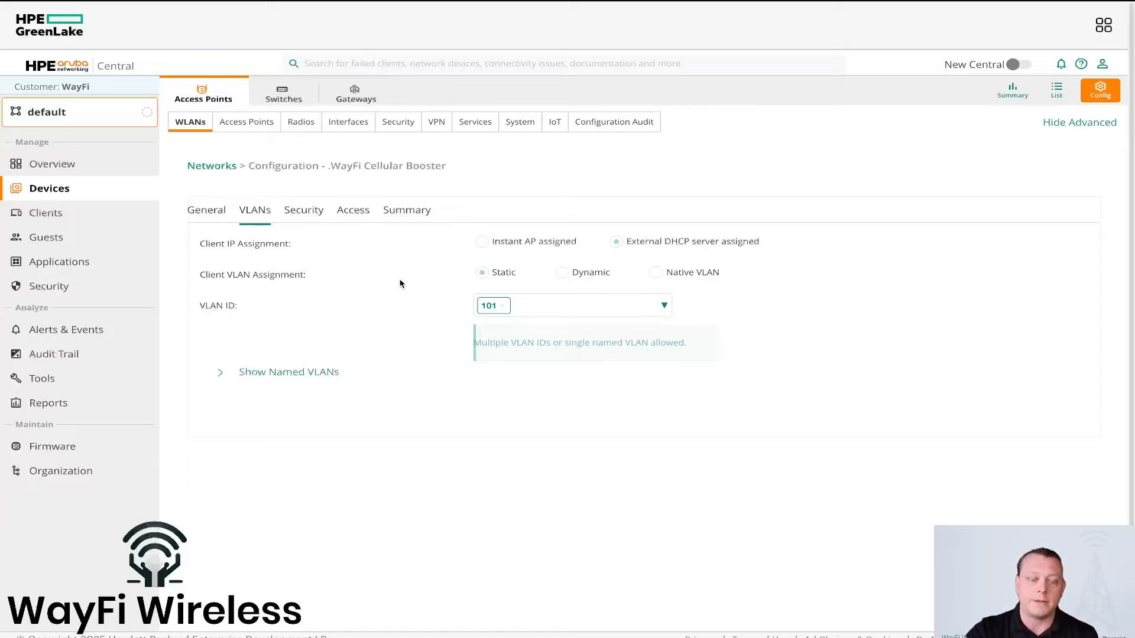
pyautogui.click(304, 213)
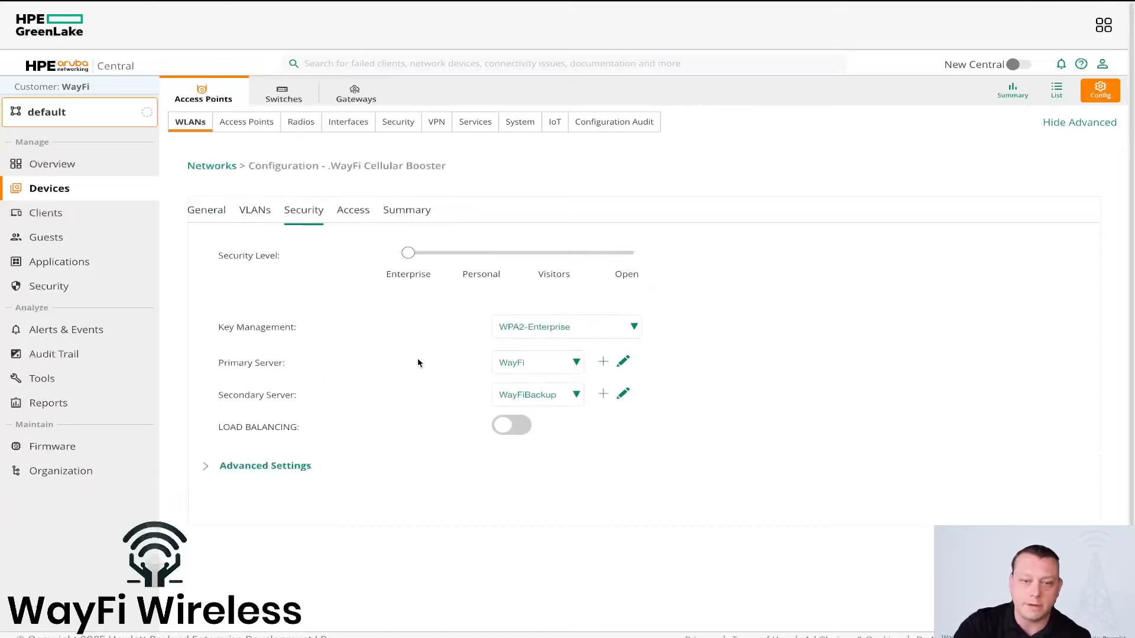
pyautogui.click(286, 467)
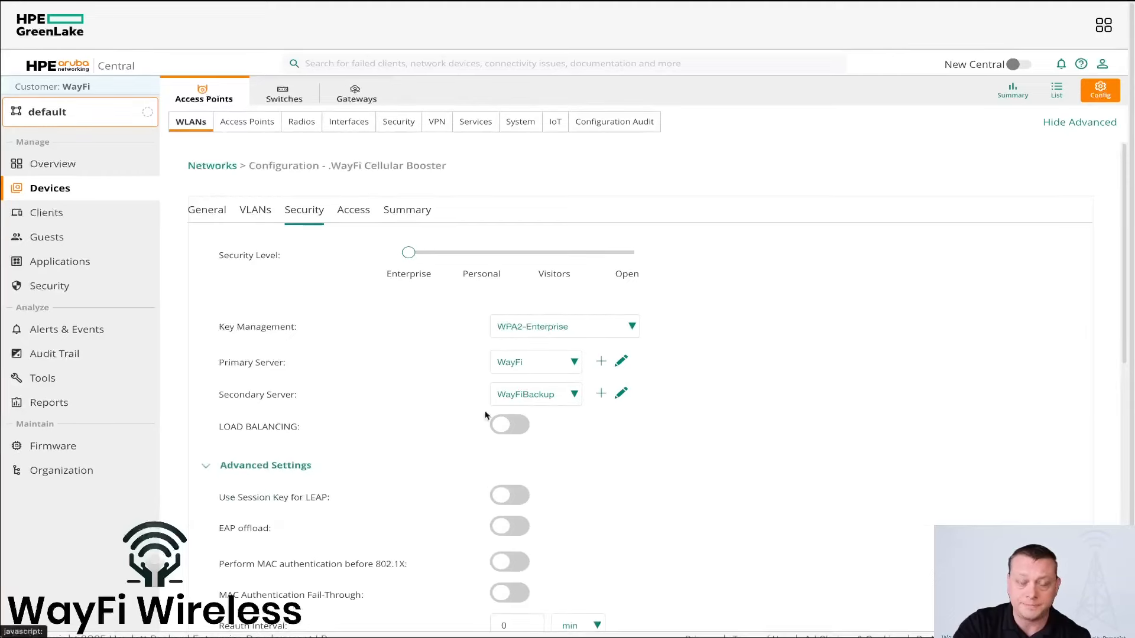
pyautogui.scroll(-3, 700, 390)
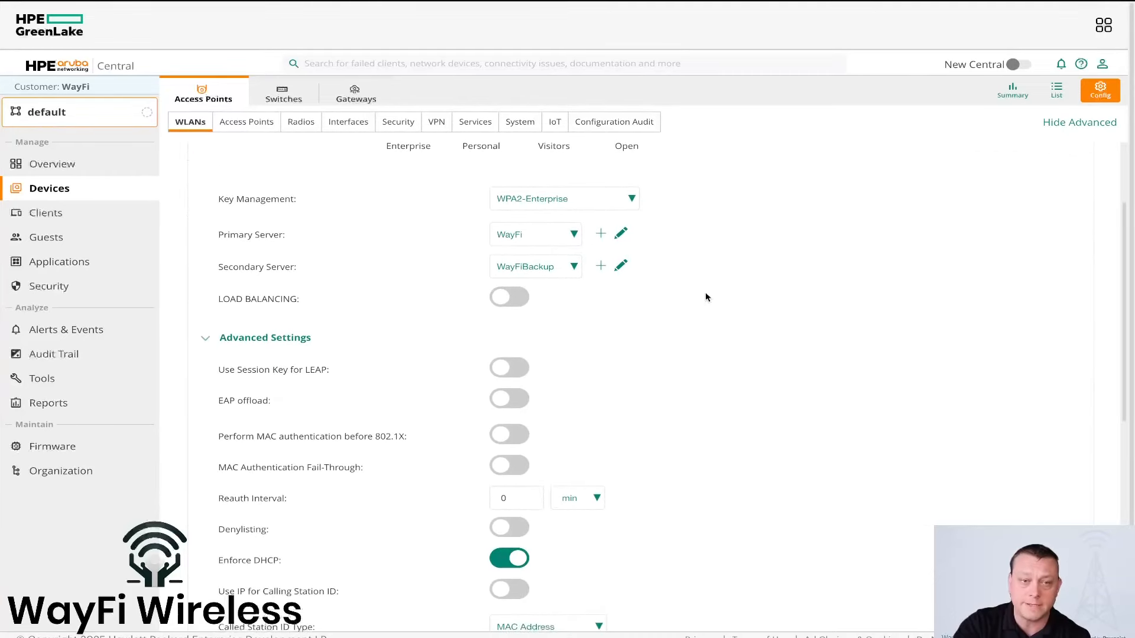
# Step: Inspect the RadSec server configuration of the WayFi primary server and the WayFiBackup secondary server
pyautogui.click(621, 233)
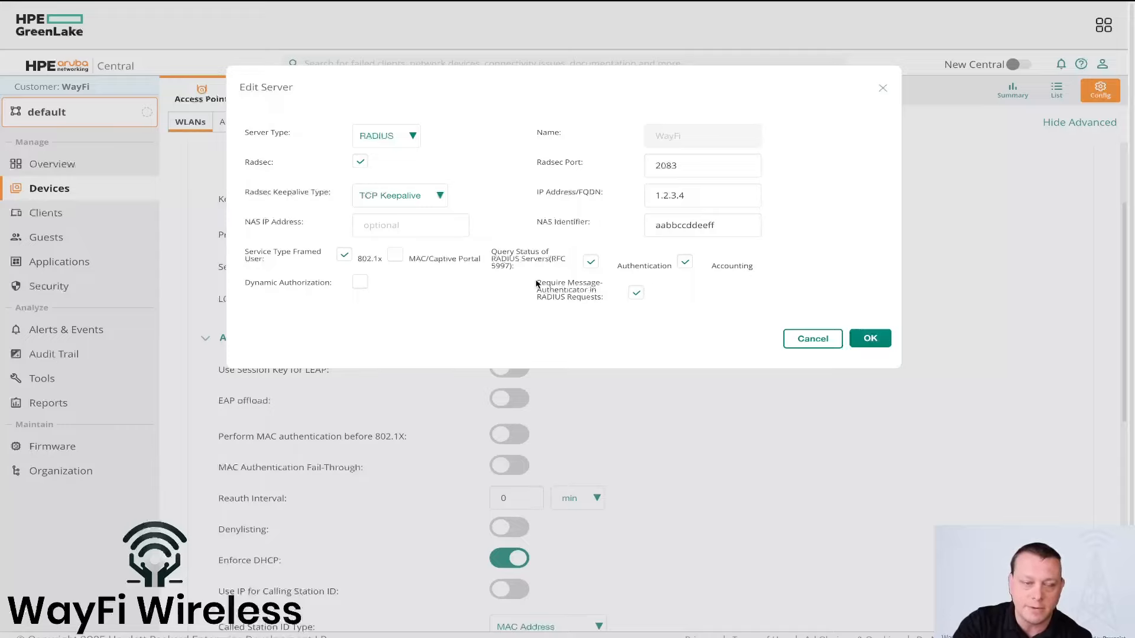
pyautogui.click(872, 340)
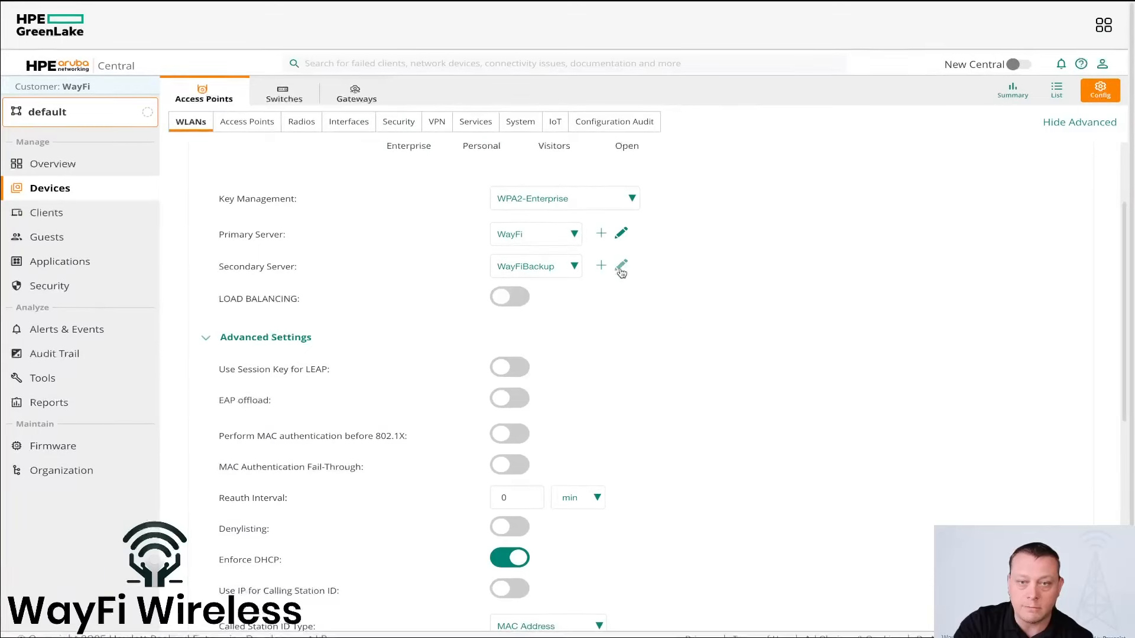
pyautogui.click(626, 268)
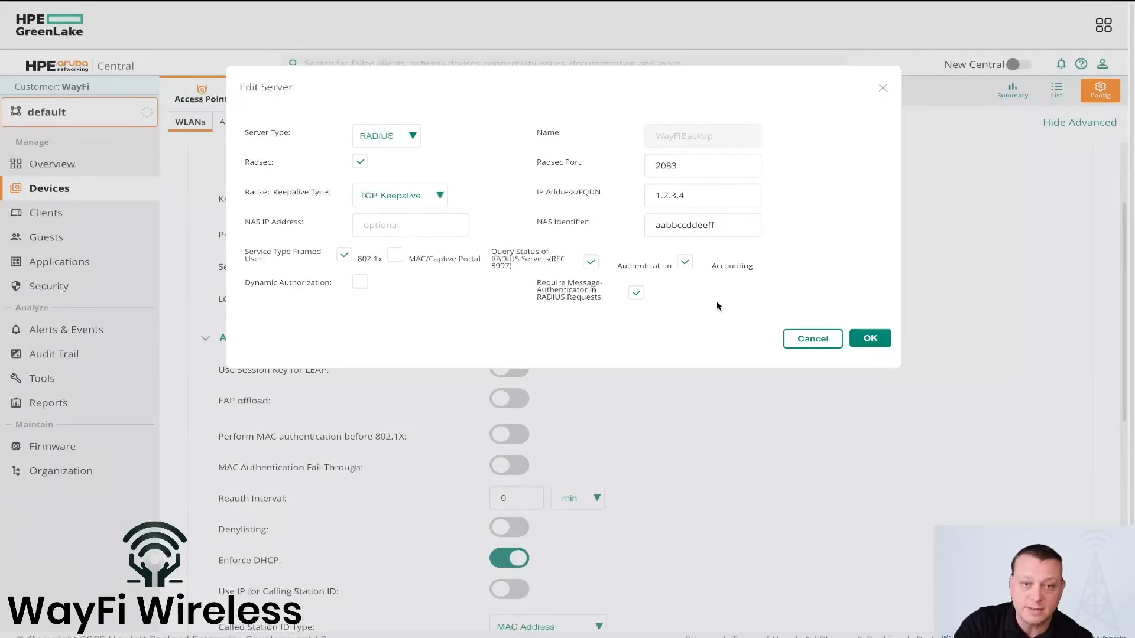
pyautogui.click(807, 339)
# Step: Review the SSID's advanced security settings and enter ":" as the Called Station ID delimiter
pyautogui.scroll(-2, 705, 394)
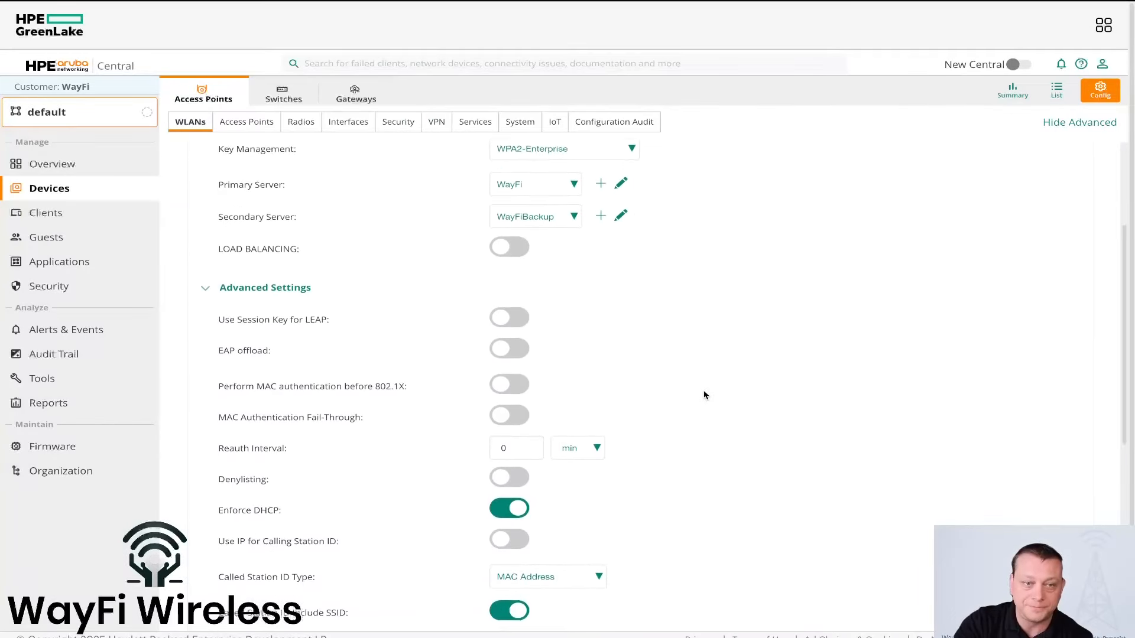
pyautogui.scroll(-2, 705, 395)
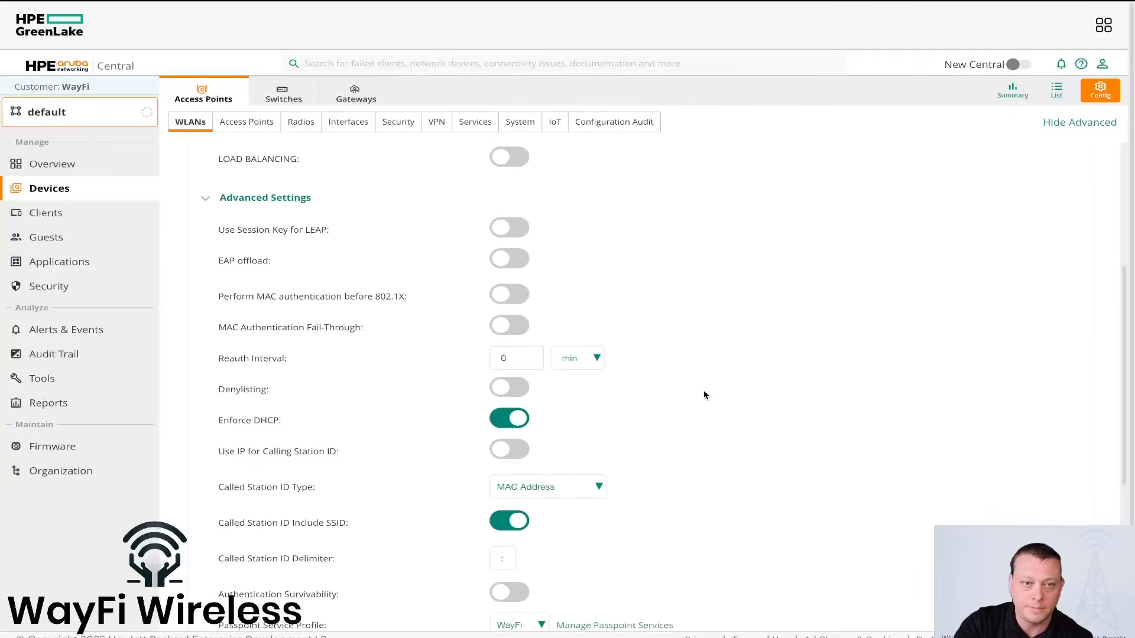
pyautogui.scroll(-3, 704, 395)
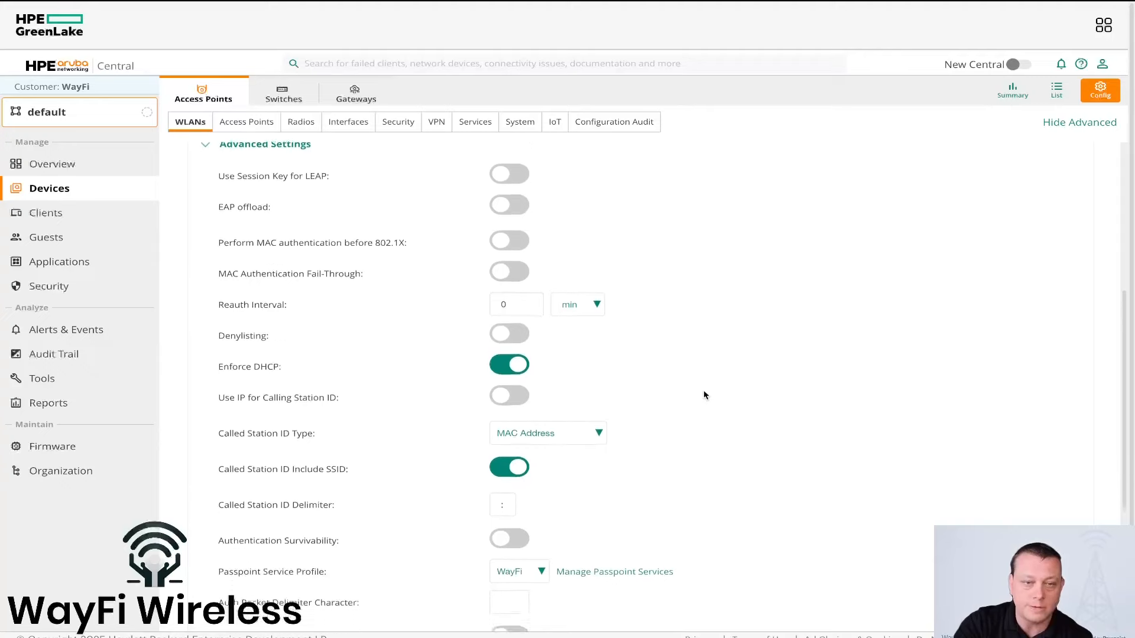
pyautogui.scroll(-3, 580, 335)
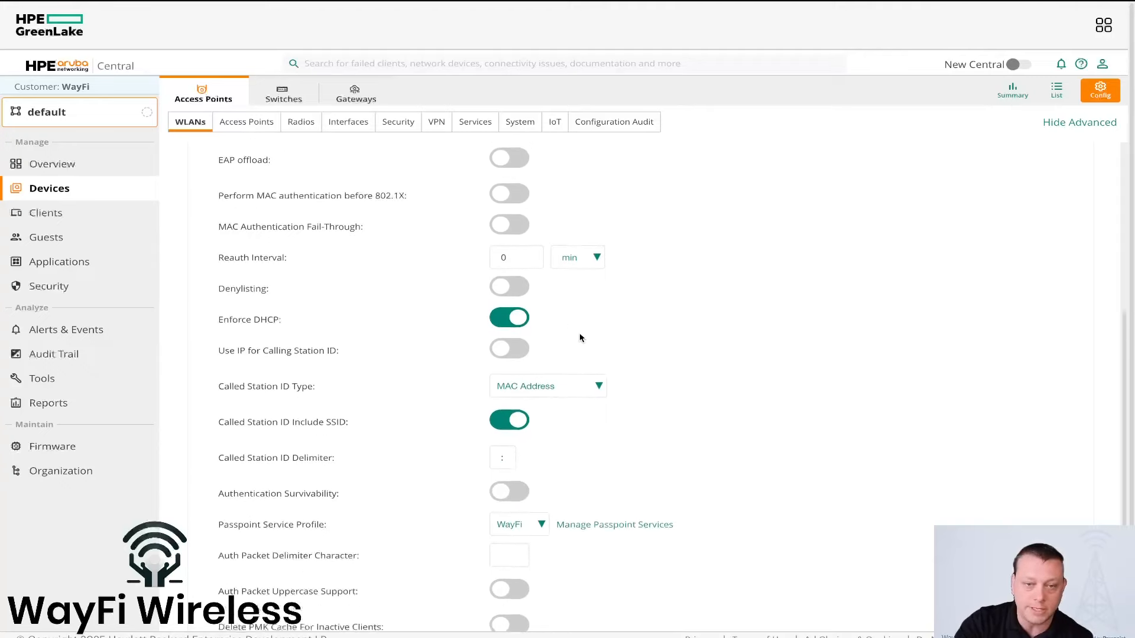
pyautogui.scroll(-2, 625, 331)
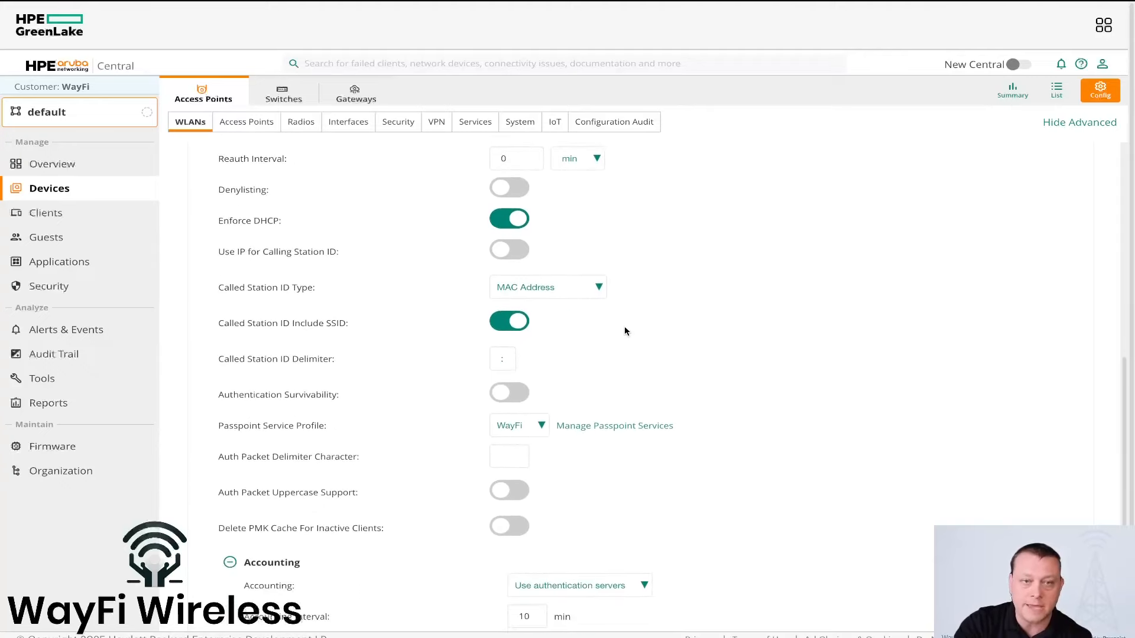
pyautogui.scroll(-2, 624, 332)
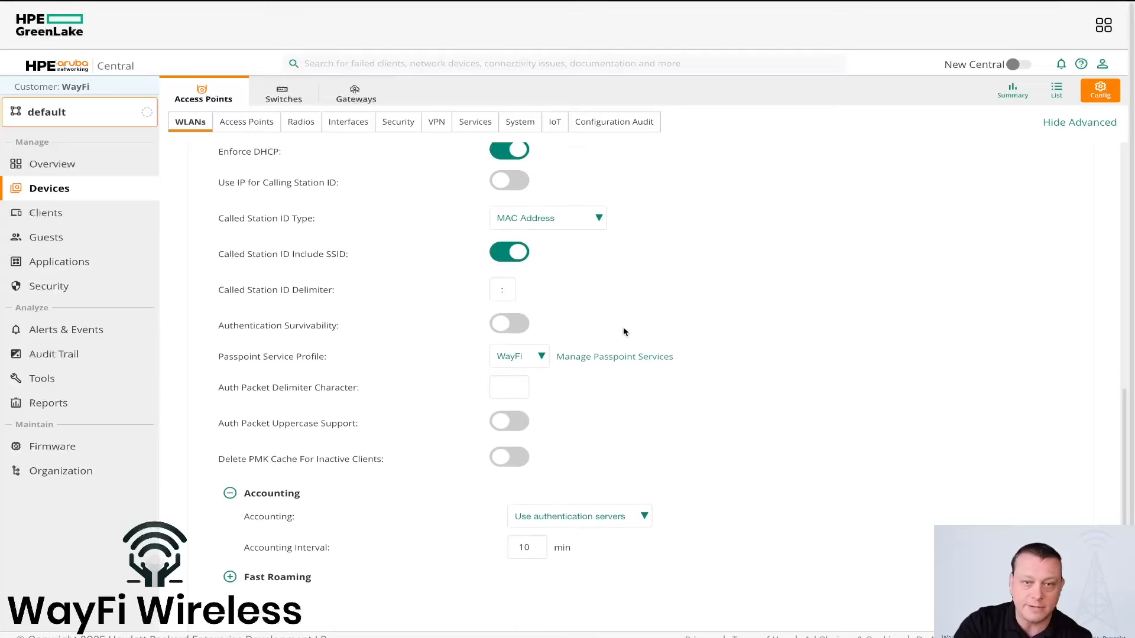
pyautogui.click(501, 289)
pyautogui.write(':')
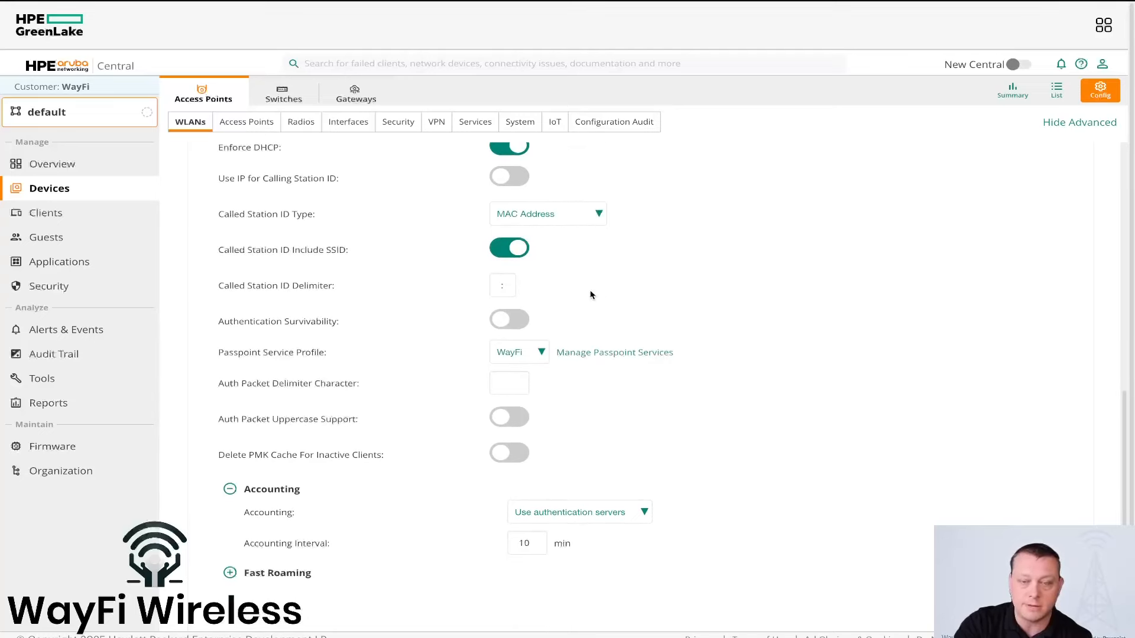
pyautogui.scroll(-2, 591, 294)
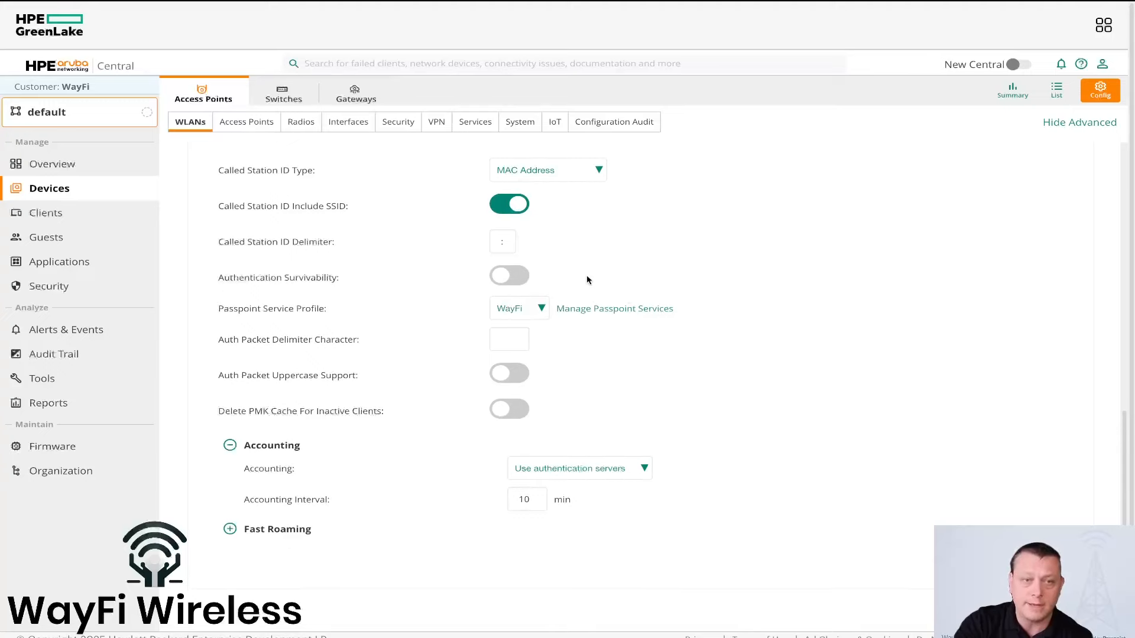
# Step: Open the WayFi Passpoint service profile for editing and expand its Access Network section
pyautogui.click(610, 310)
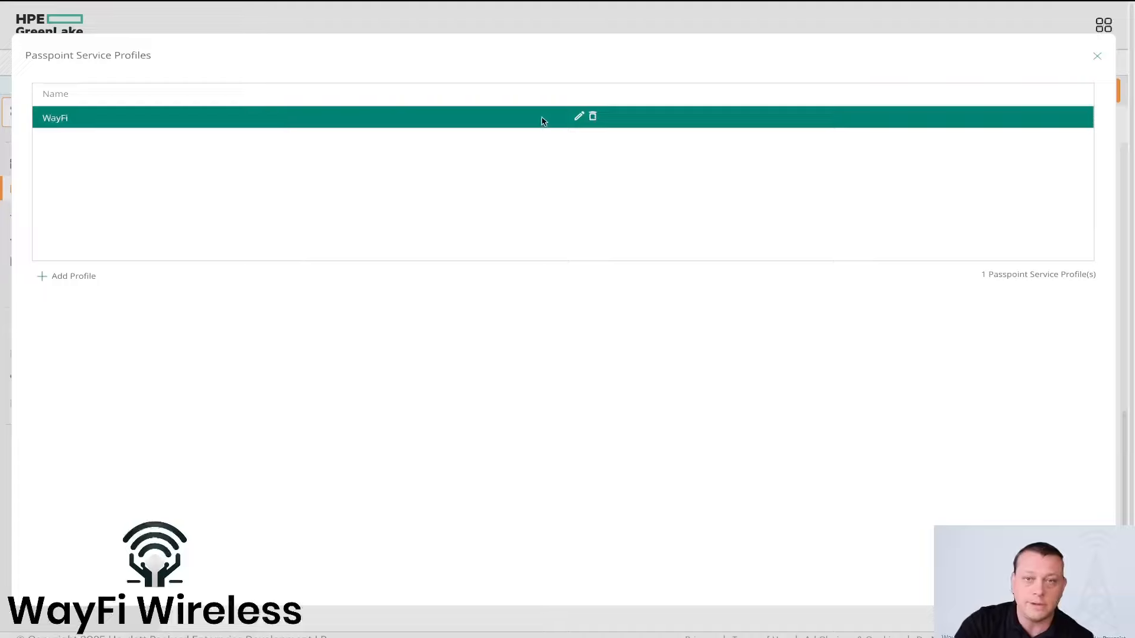
pyautogui.click(578, 115)
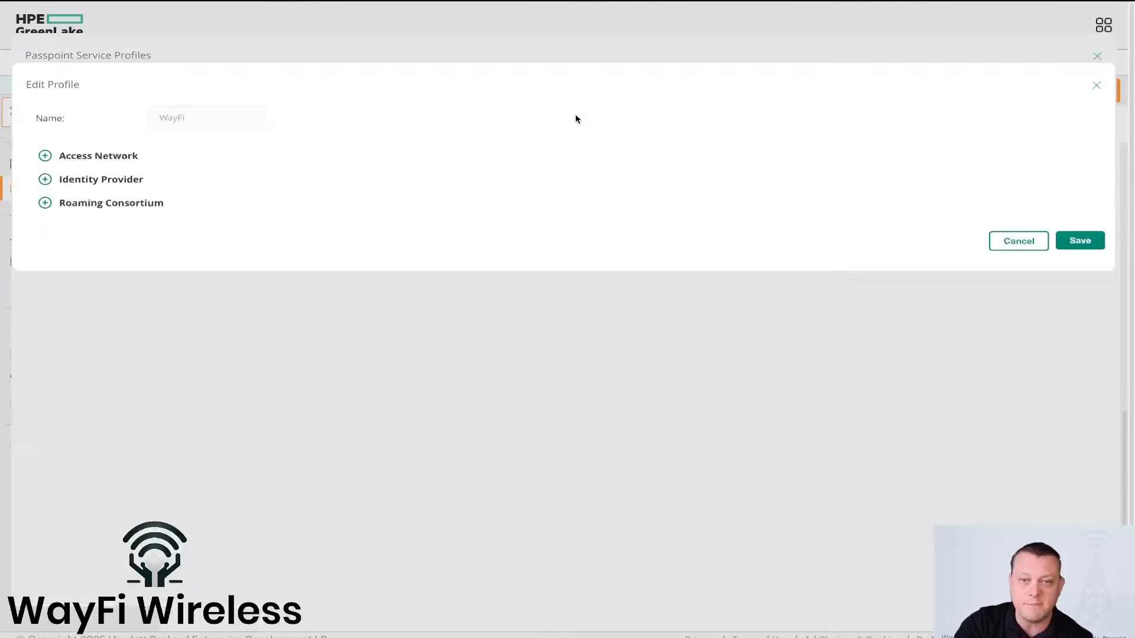
pyautogui.click(133, 157)
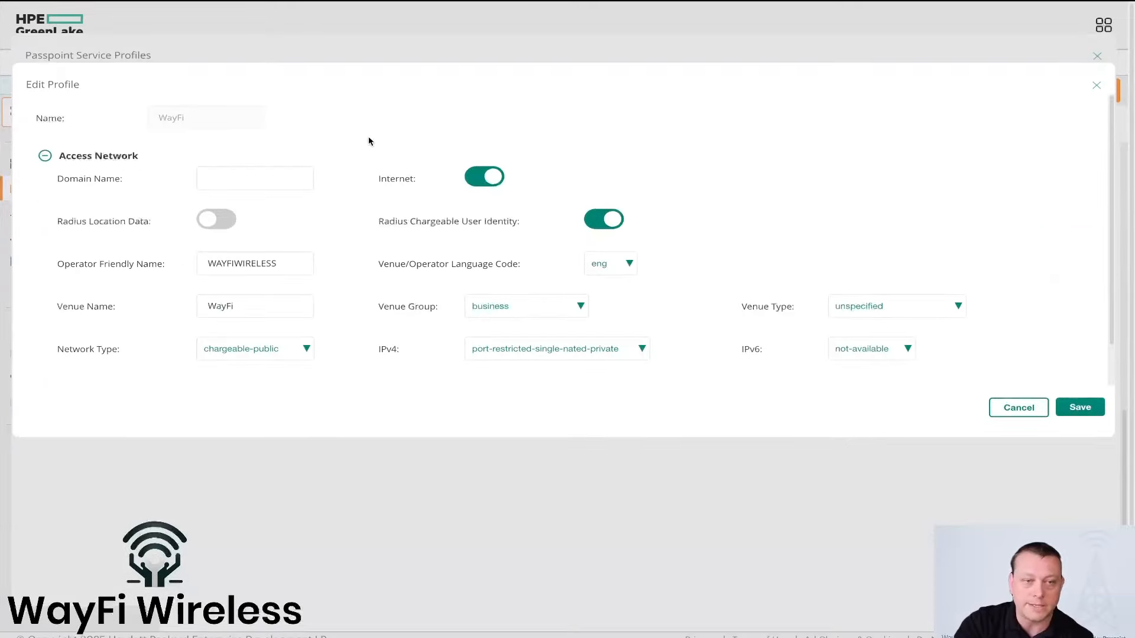
# Step: Set the profile's IPv4 availability to single-nated-private
pyautogui.scroll(-1, 372, 139)
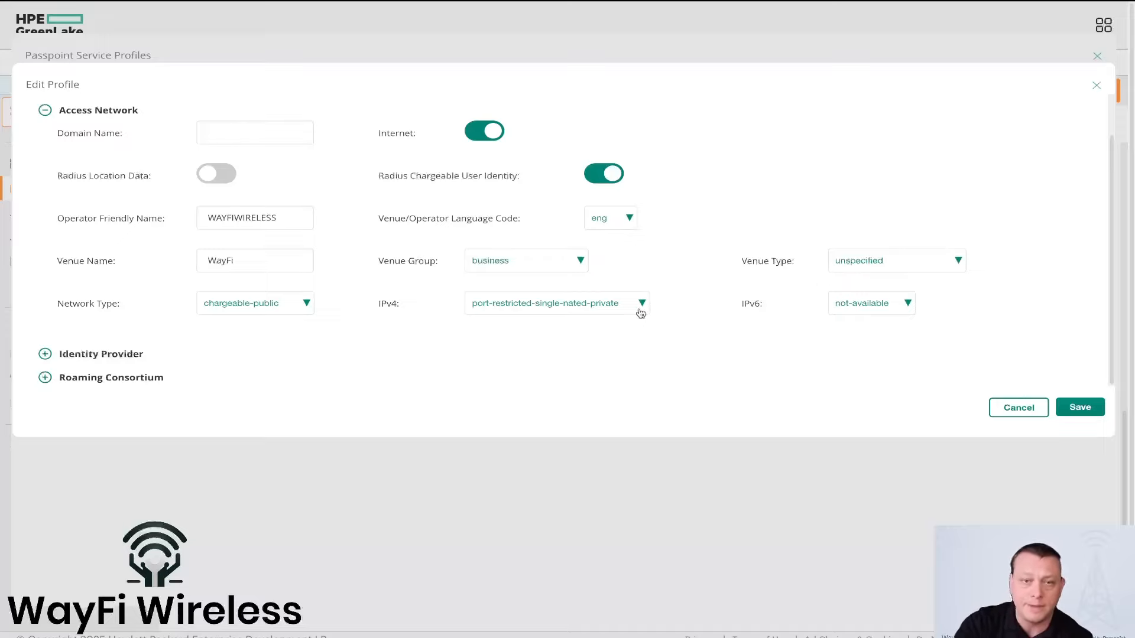
pyautogui.click(598, 305)
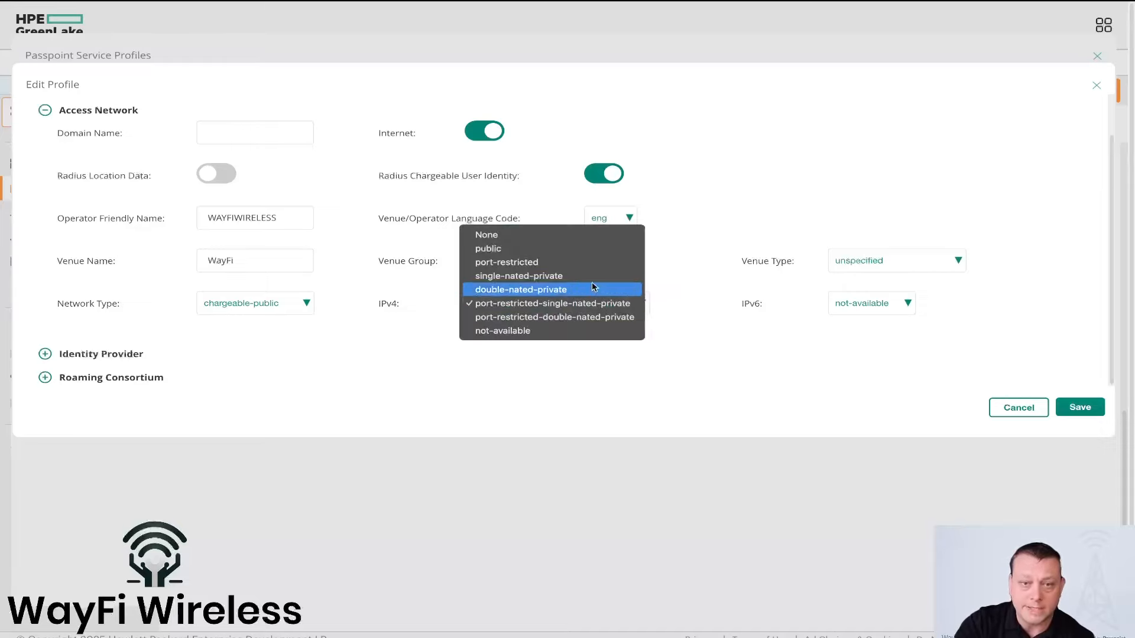
pyautogui.click(591, 276)
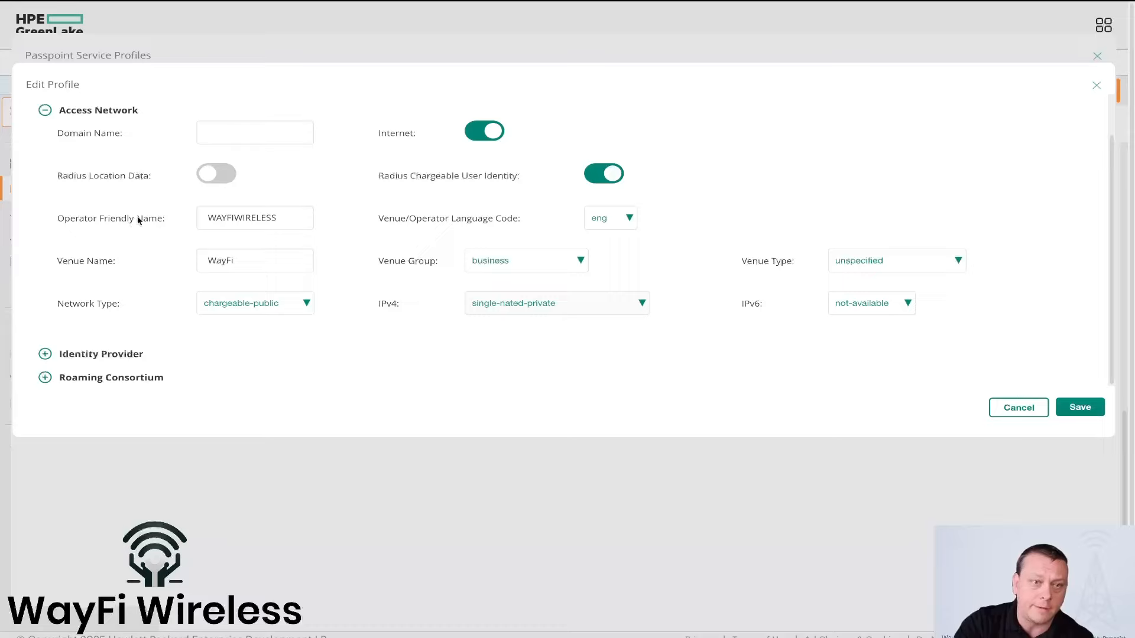
# Step: Examine the profile's Identity Provider settings, including NAI realms and 3GPP PLMN IDs, and its Roaming Consortium OIs
pyautogui.click(115, 354)
pyautogui.scroll(-3, 279, 339)
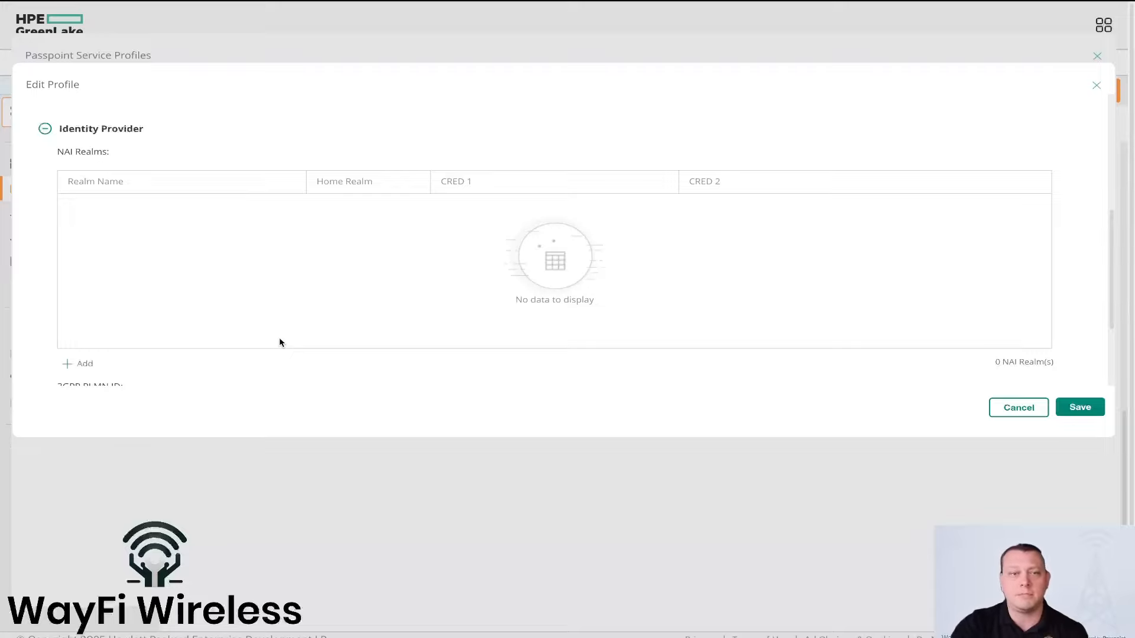
pyautogui.scroll(-2, 280, 343)
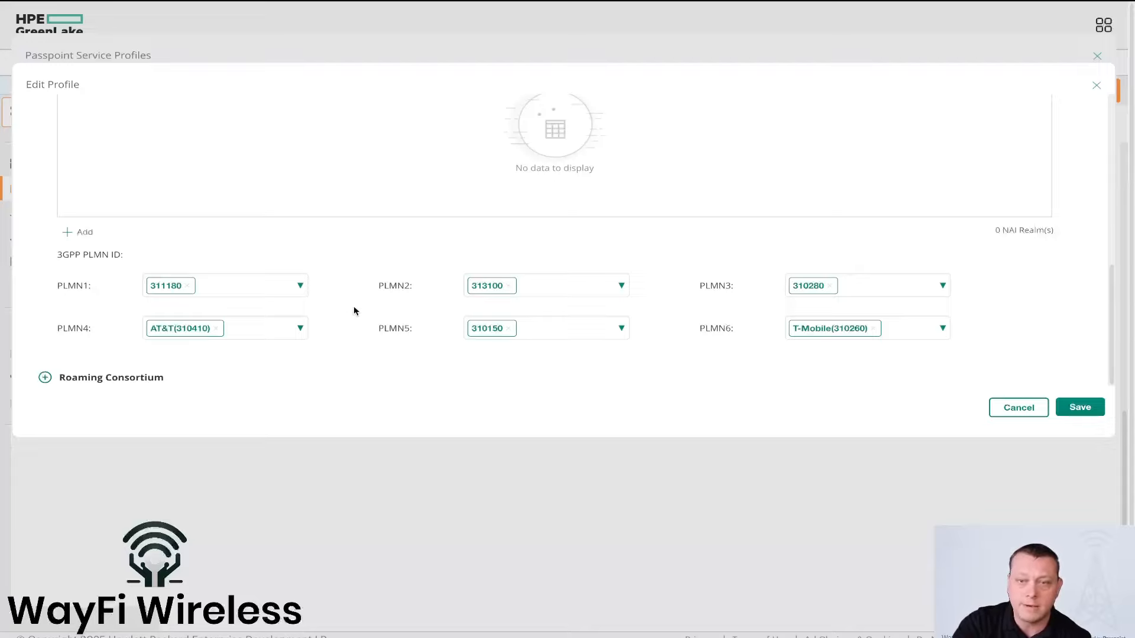
pyautogui.click(149, 381)
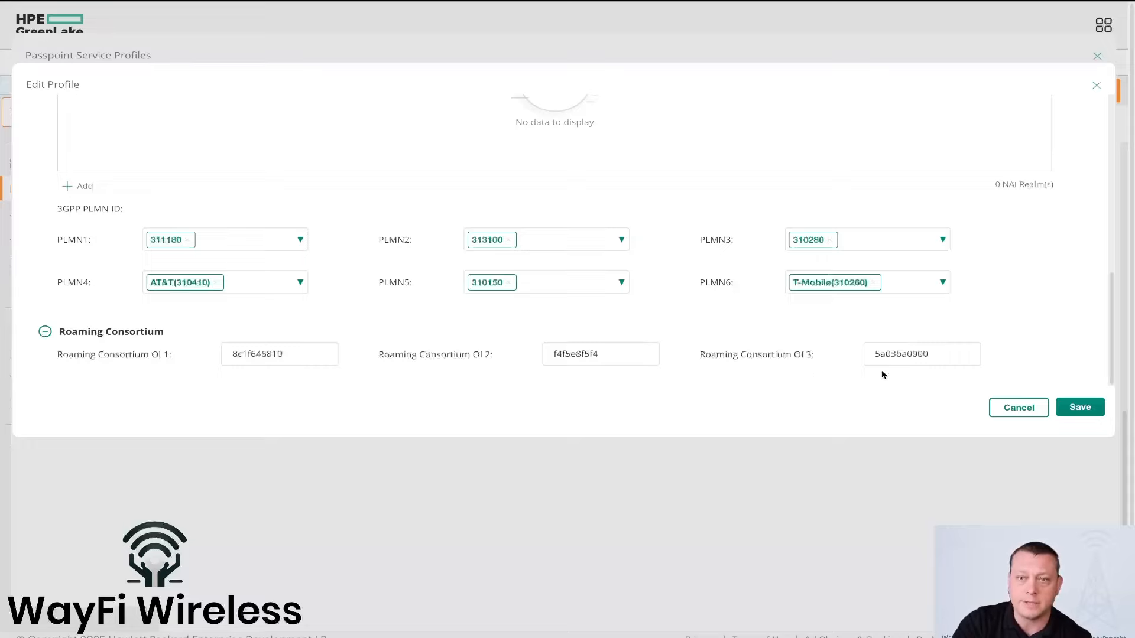
# Step: Discard the WayFi profile edit and close the Passpoint service profile list to return to the SSID's security settings
pyautogui.scroll(1, 1019, 352)
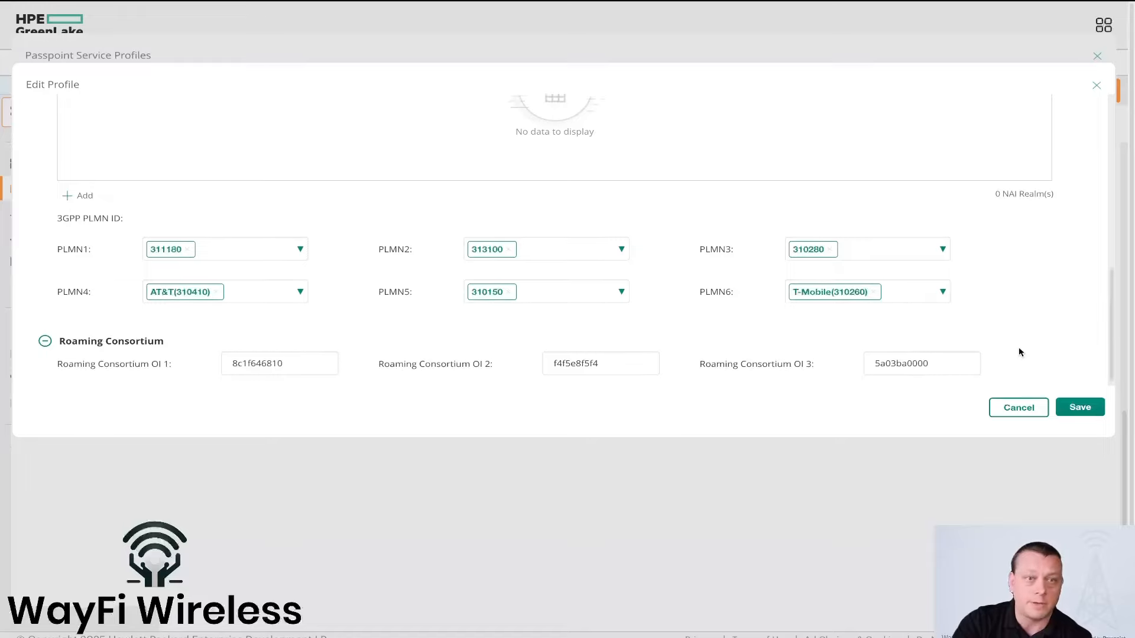
pyautogui.click(1021, 411)
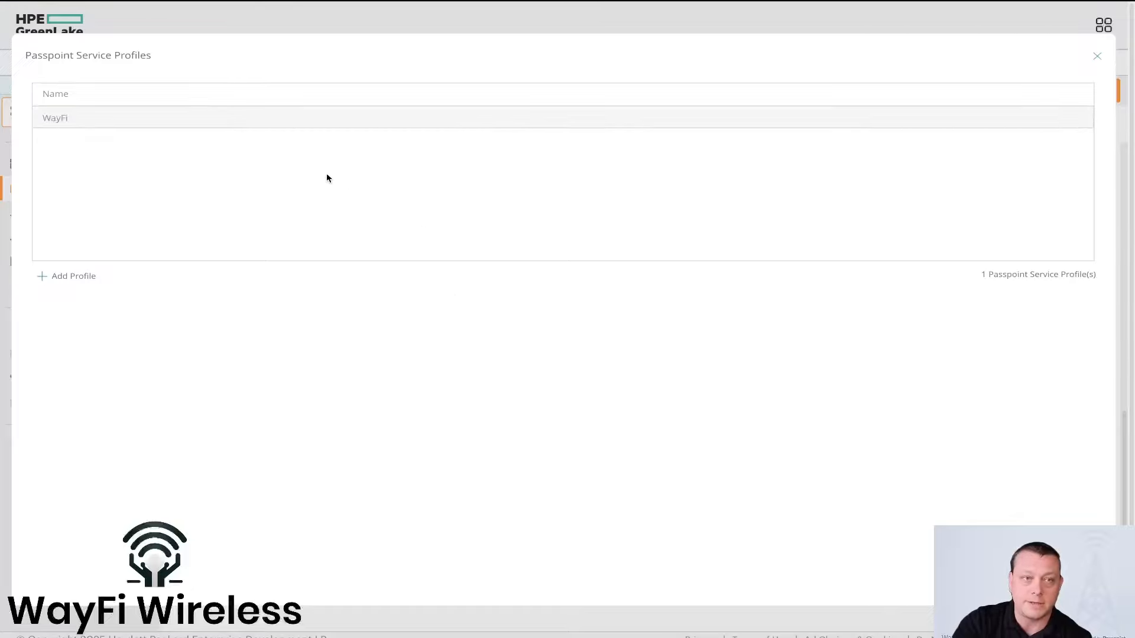
pyautogui.click(1097, 56)
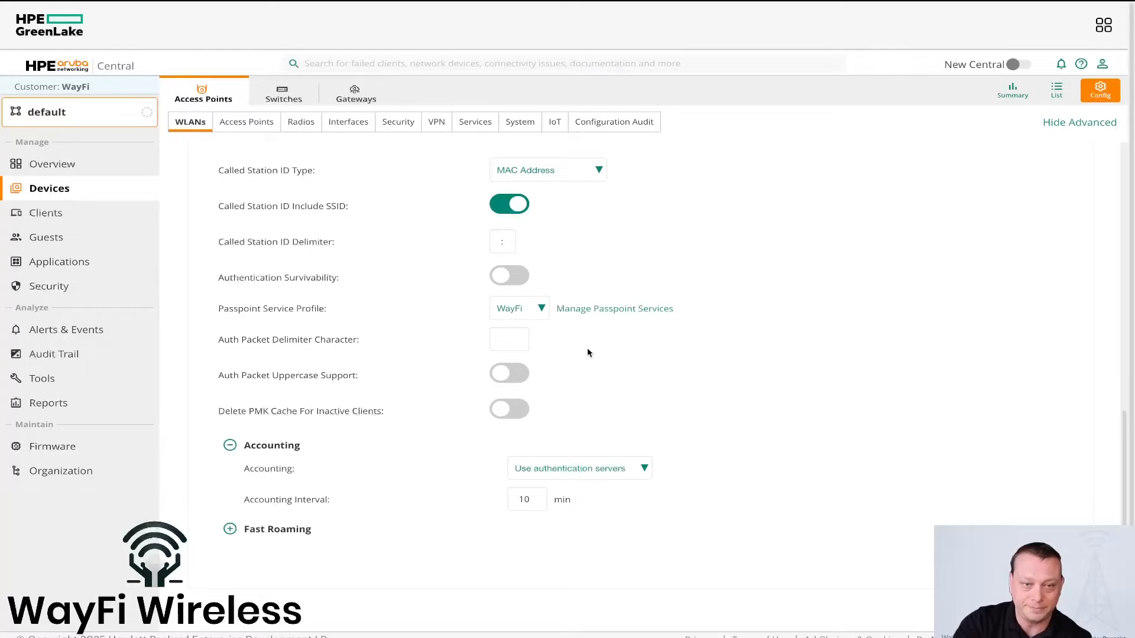
# Step: Set the SSID's accounting interval to 5 minutes
pyautogui.scroll(-1, 549, 346)
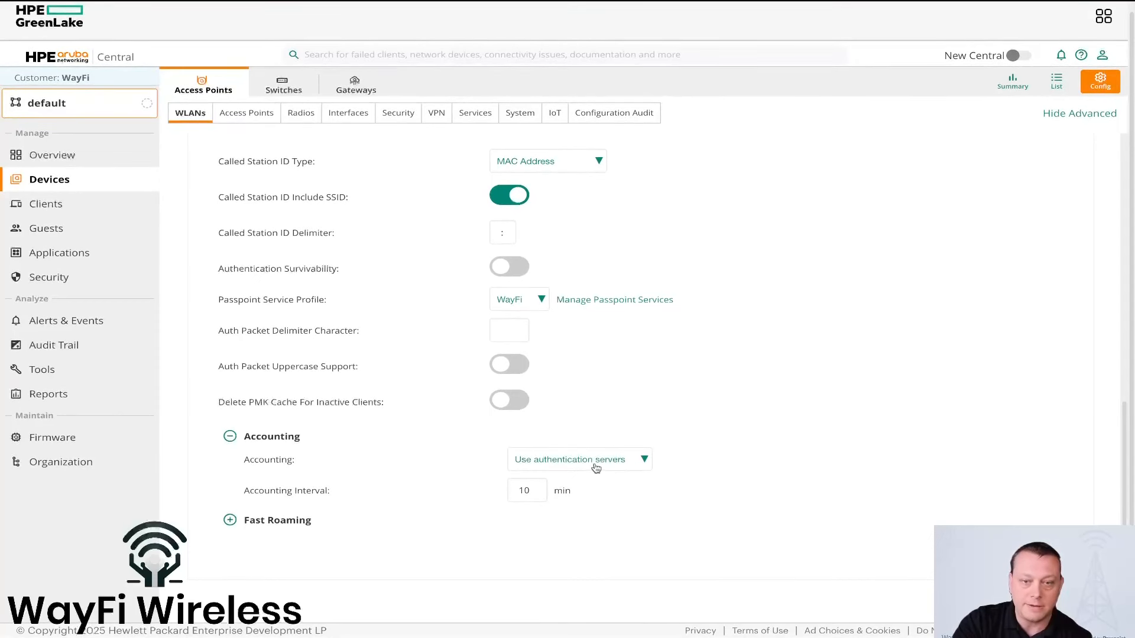
pyautogui.moveTo(537, 489); pyautogui.dragTo(456, 492)
pyautogui.write('5')
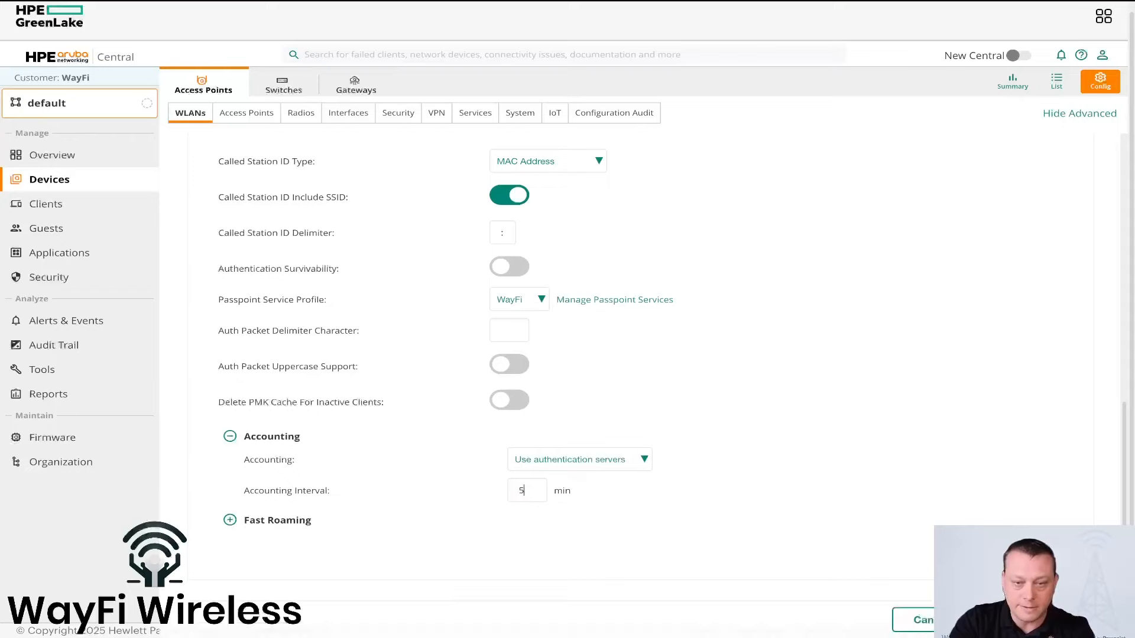
# Step: Expand the SSID's Fast Roaming section and check its OKC, 802.11r, 802.11k and 802.11v settings
pyautogui.click(285, 521)
pyautogui.scroll(-5, 407, 472)
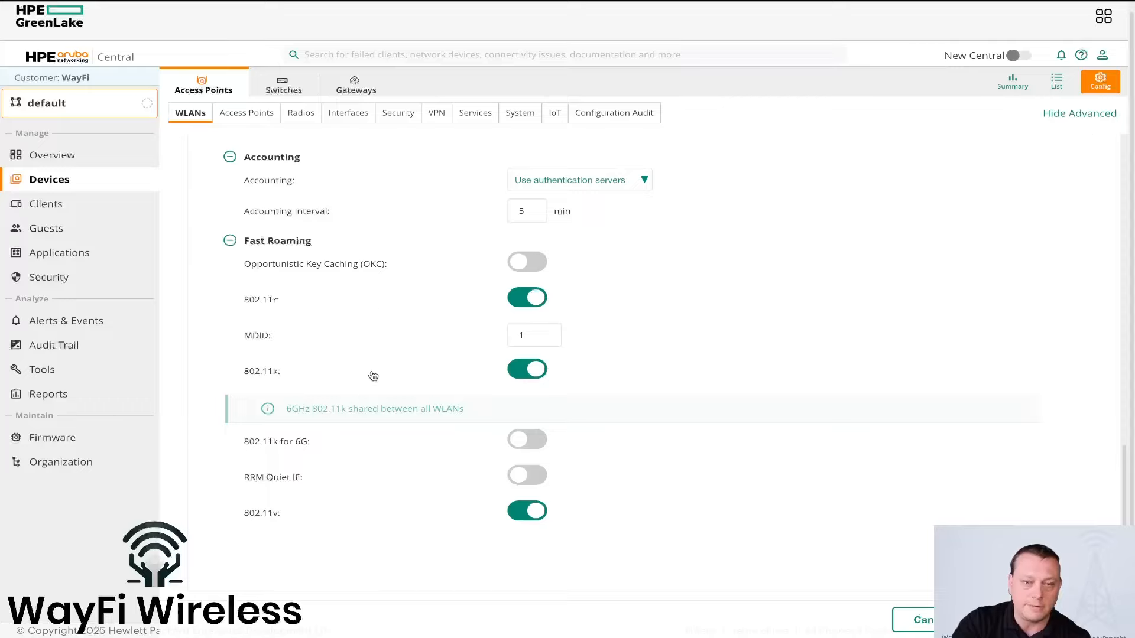
pyautogui.scroll(1, 386, 452)
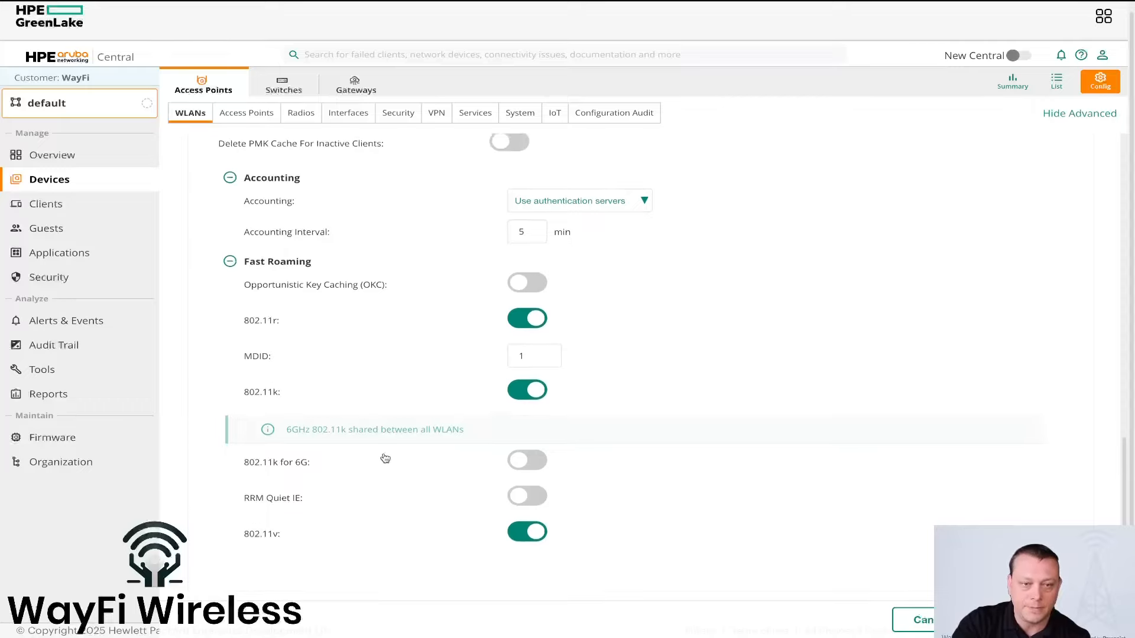
pyautogui.scroll(-1, 385, 437)
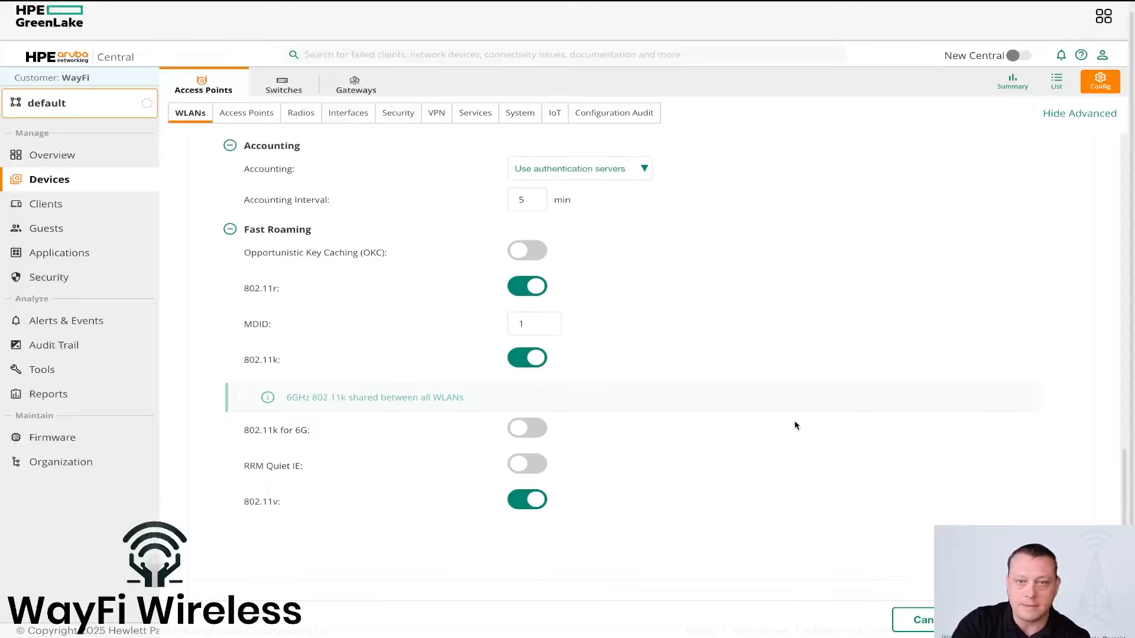
# Step: Review the .WayFi Cellular Booster SSID's access rules and configuration summary, and save the SSID configuration
pyautogui.scroll(10, 795, 423)
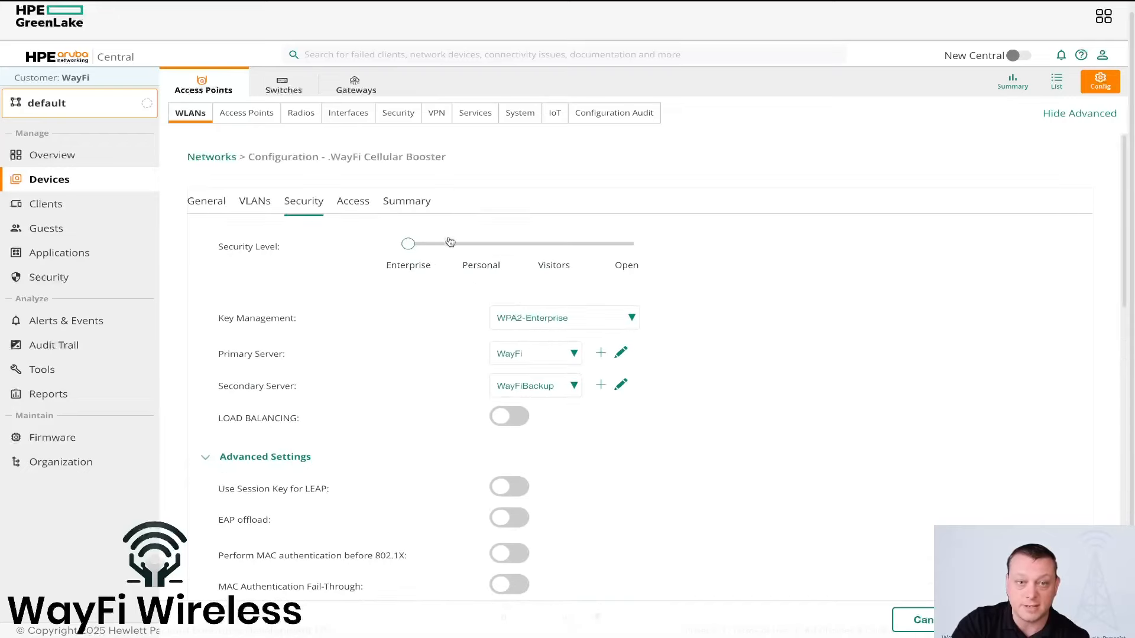
pyautogui.click(350, 203)
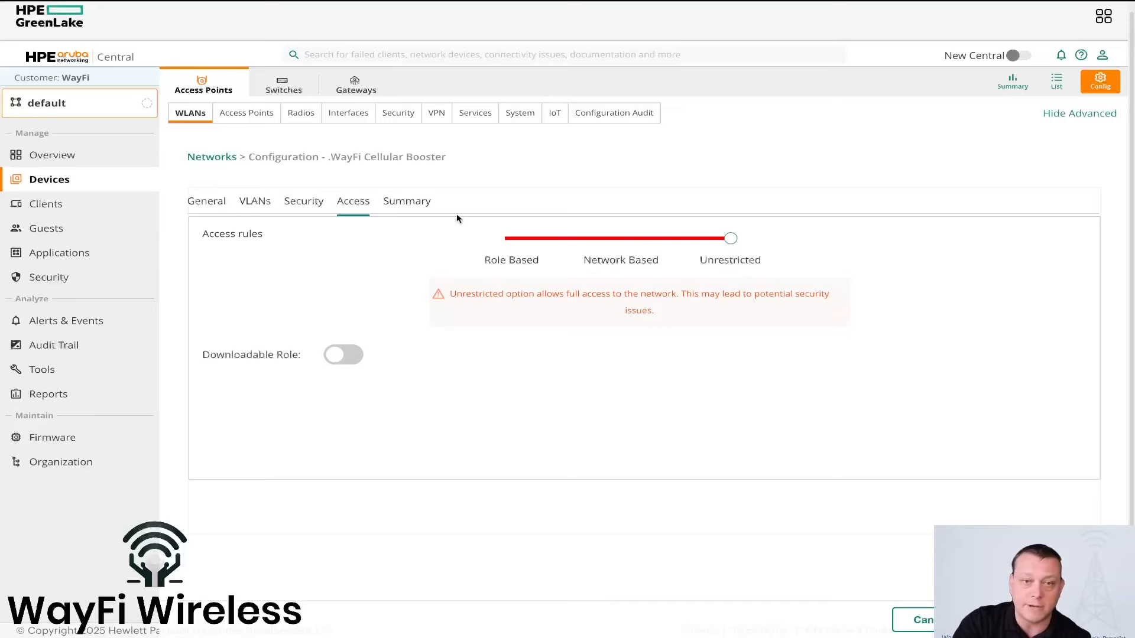
pyautogui.click(421, 203)
pyautogui.scroll(-1, 818, 385)
pyautogui.scroll(-2, 817, 385)
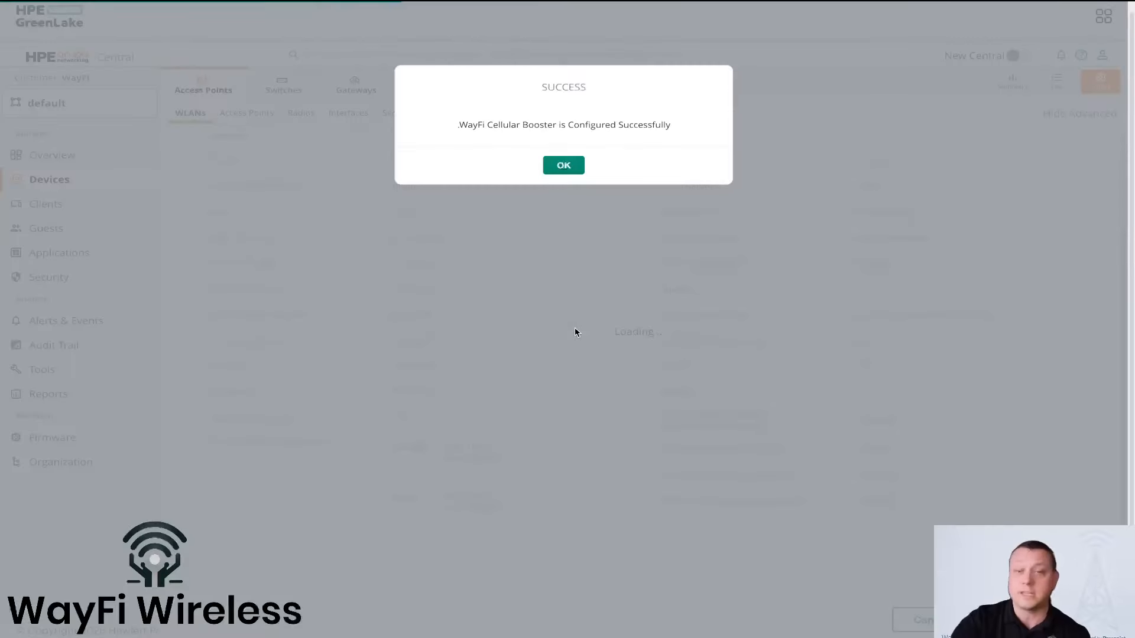
pyautogui.click(563, 167)
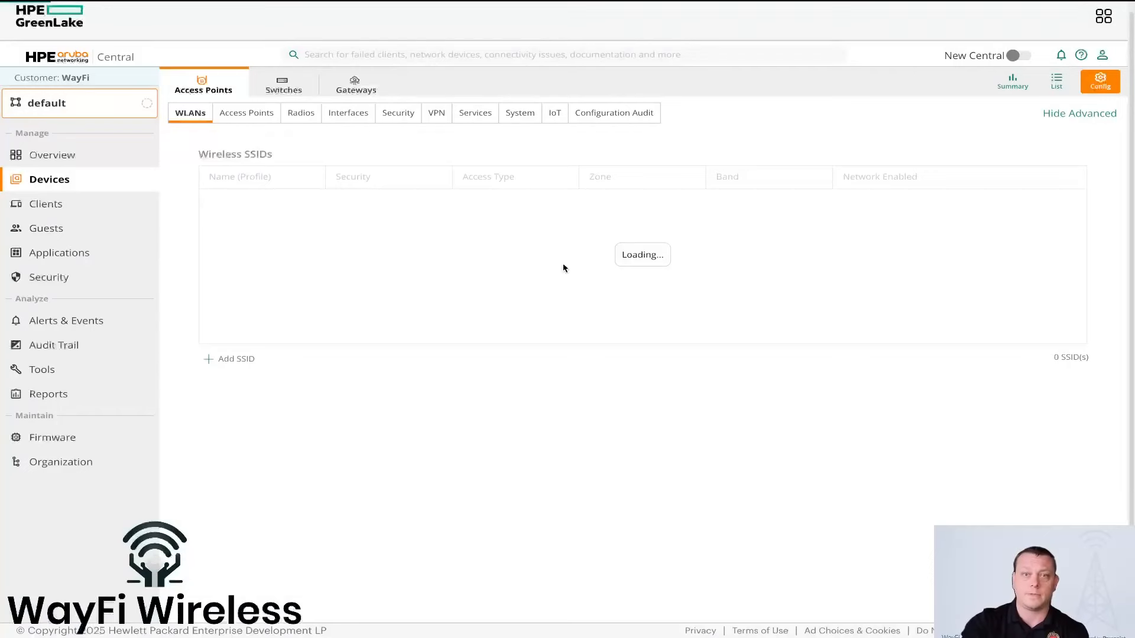